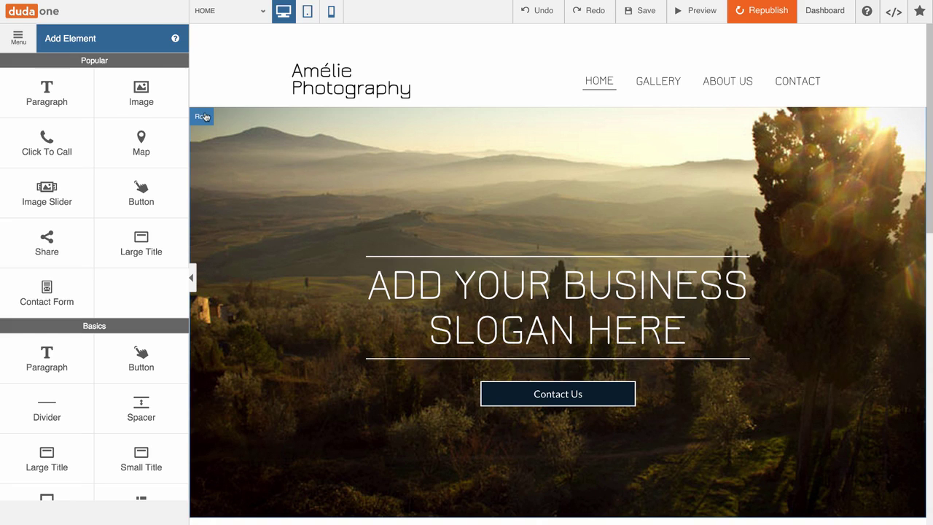
pyautogui.click(506, 341)
pyautogui.scroll(-2, 505, 341)
pyautogui.scroll(2, 506, 341)
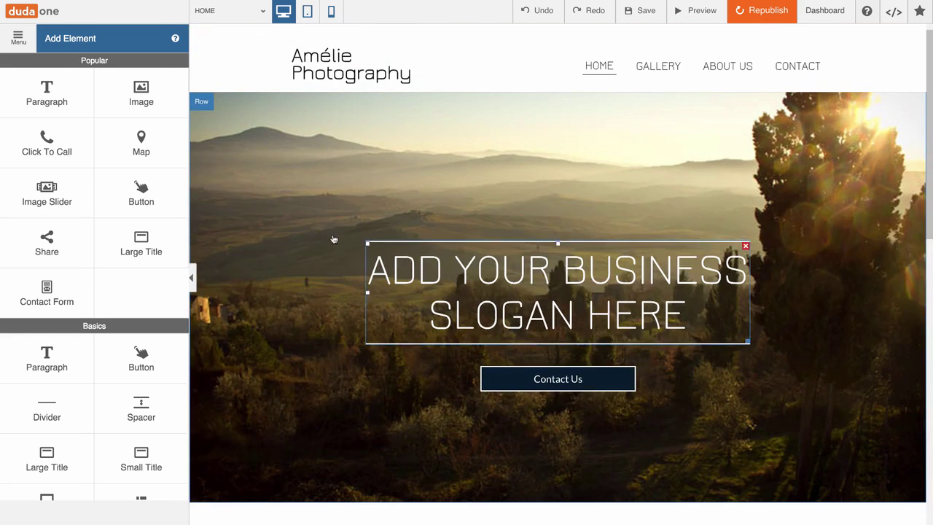
pyautogui.click(208, 102)
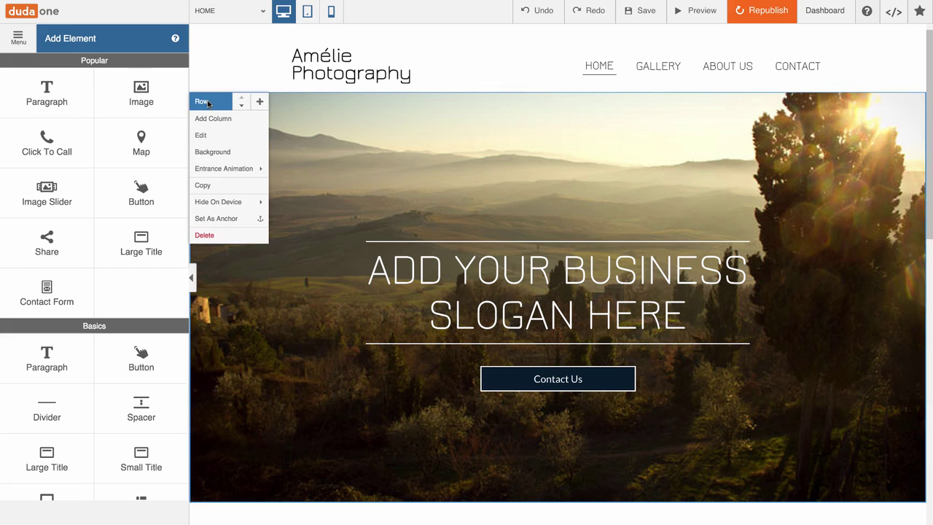
pyautogui.click(212, 153)
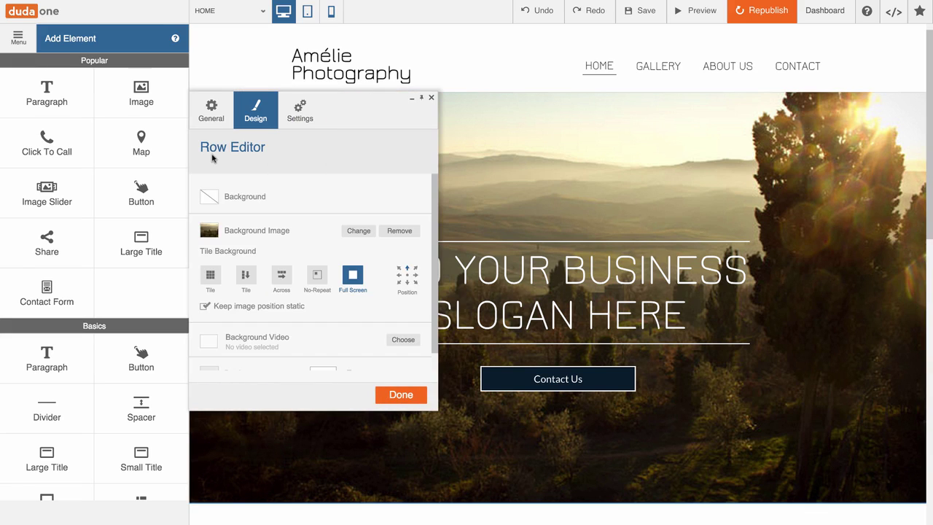
pyautogui.scroll(-1, 297, 271)
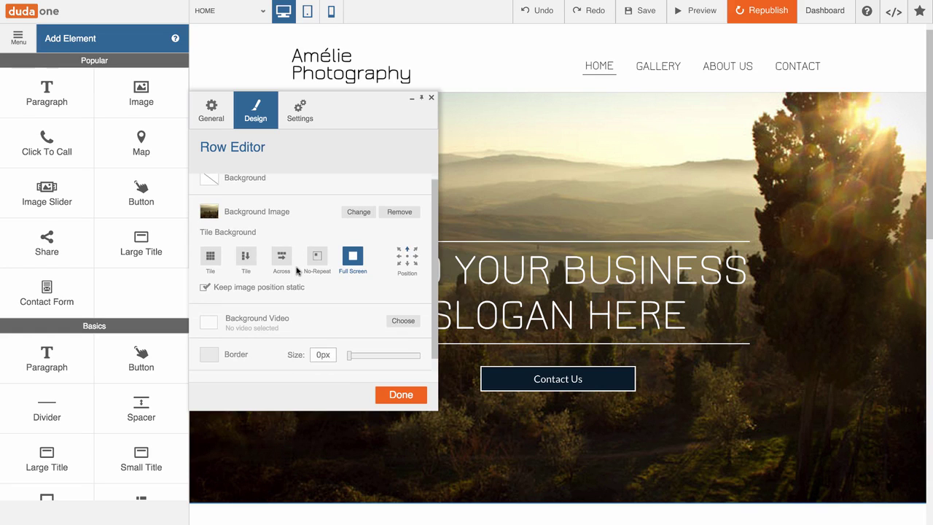
pyautogui.scroll(1, 296, 265)
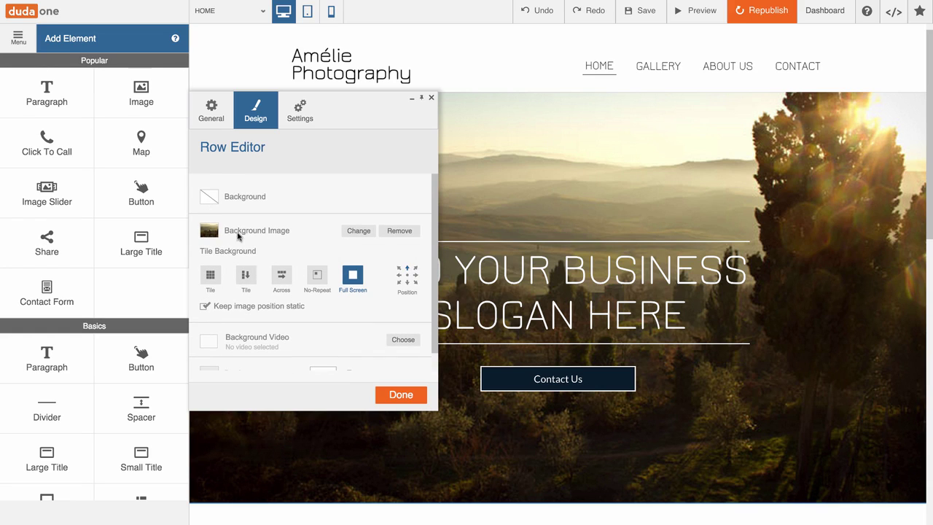
pyautogui.scroll(-1, 232, 277)
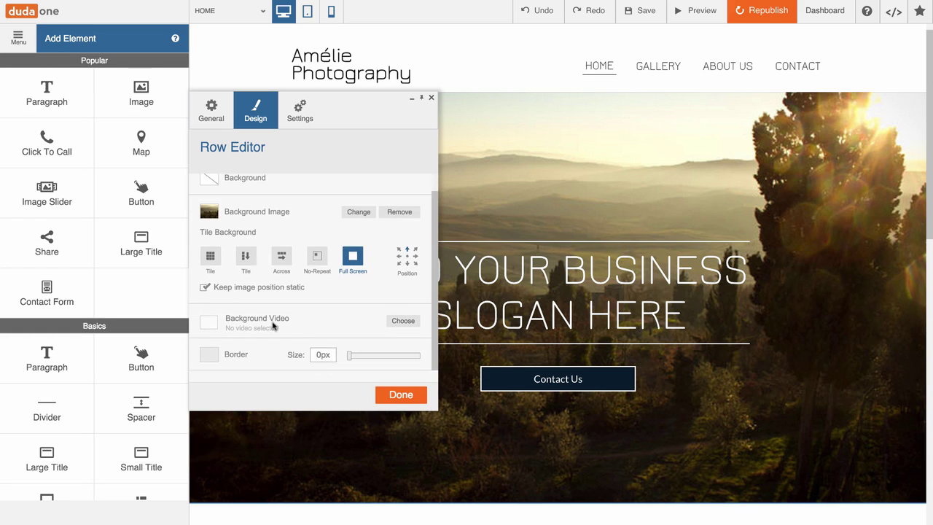
pyautogui.click(391, 322)
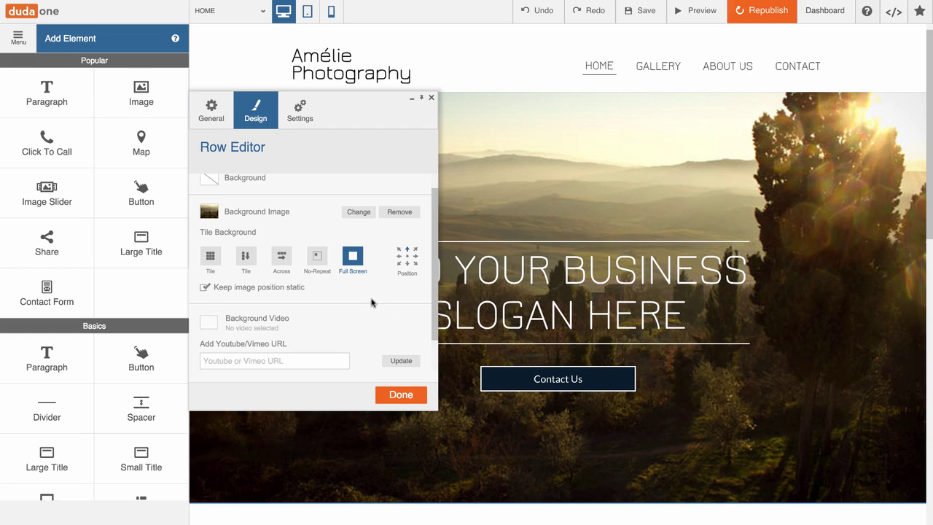
pyautogui.scroll(-2, 371, 302)
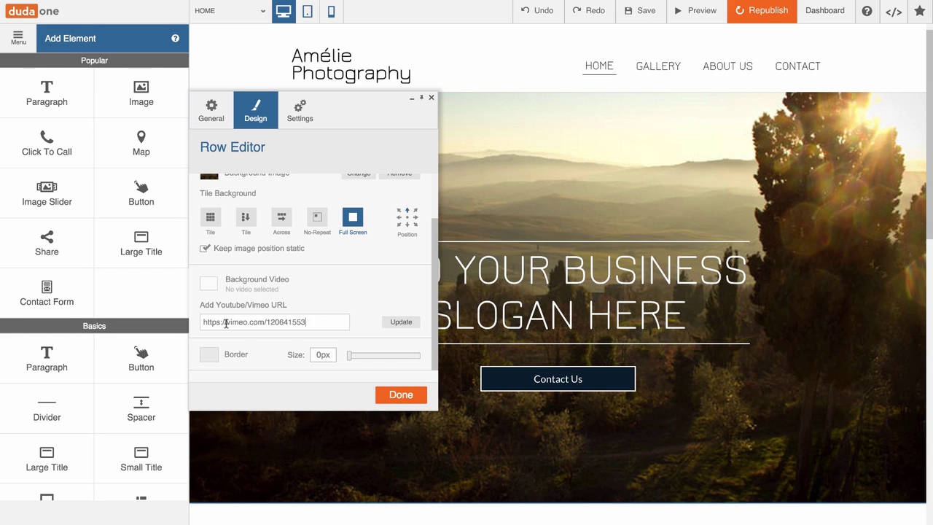
pyautogui.click(399, 322)
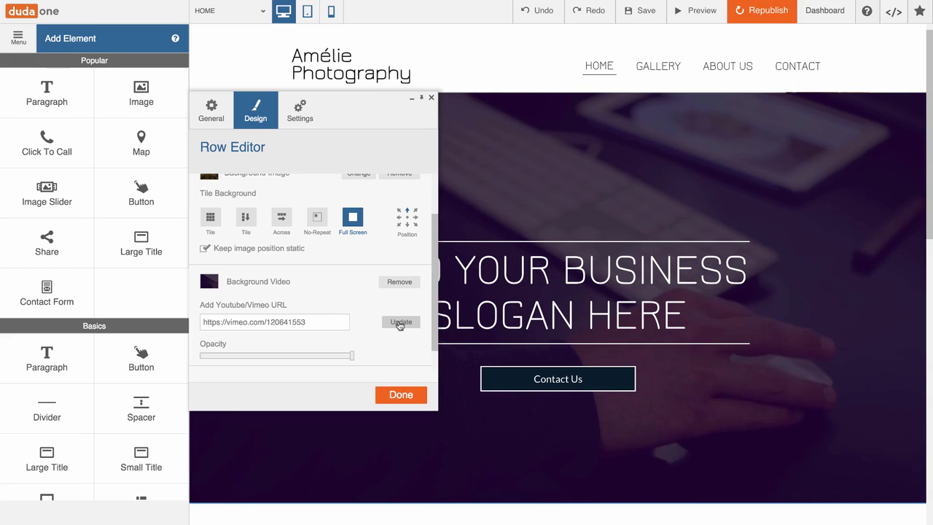
# Try a lower opacity for the row's background video and return it to full
pyautogui.scroll(2, 399, 325)
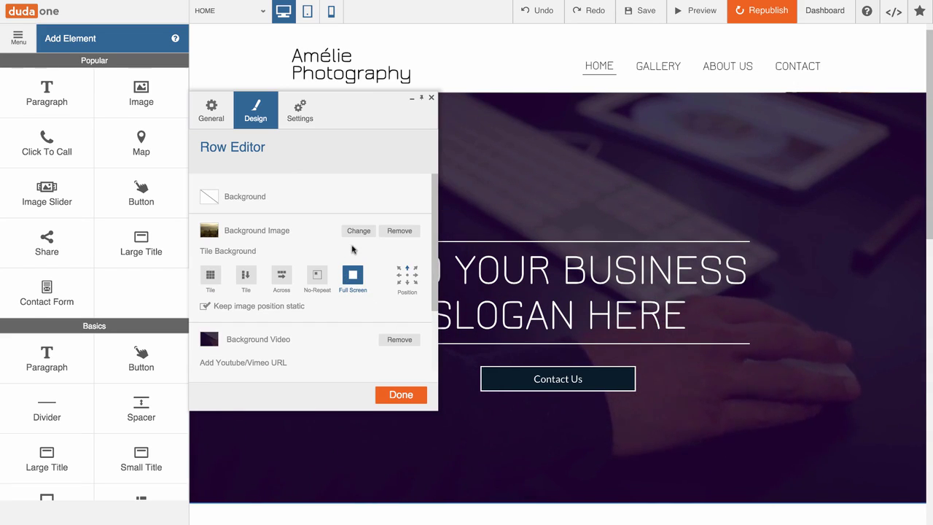
pyautogui.scroll(-3, 365, 250)
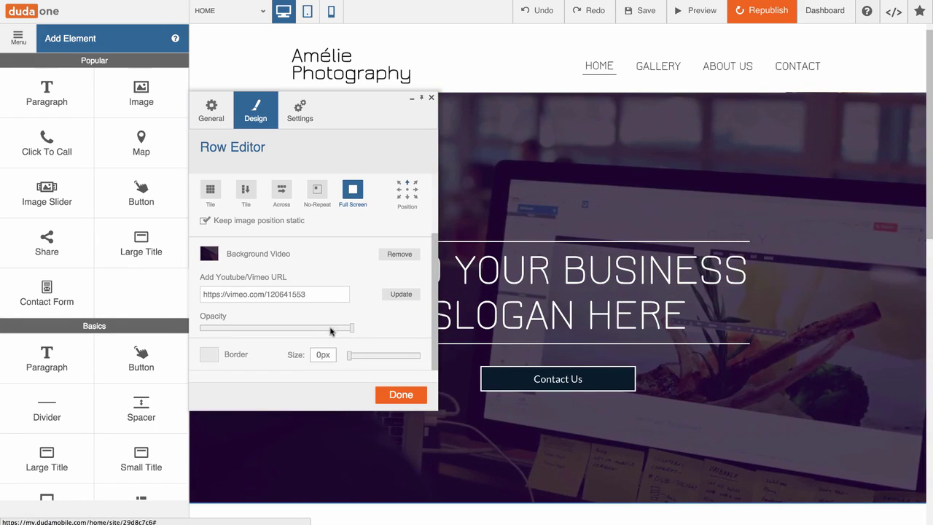
pyautogui.moveTo(328, 329); pyautogui.dragTo(319, 332)
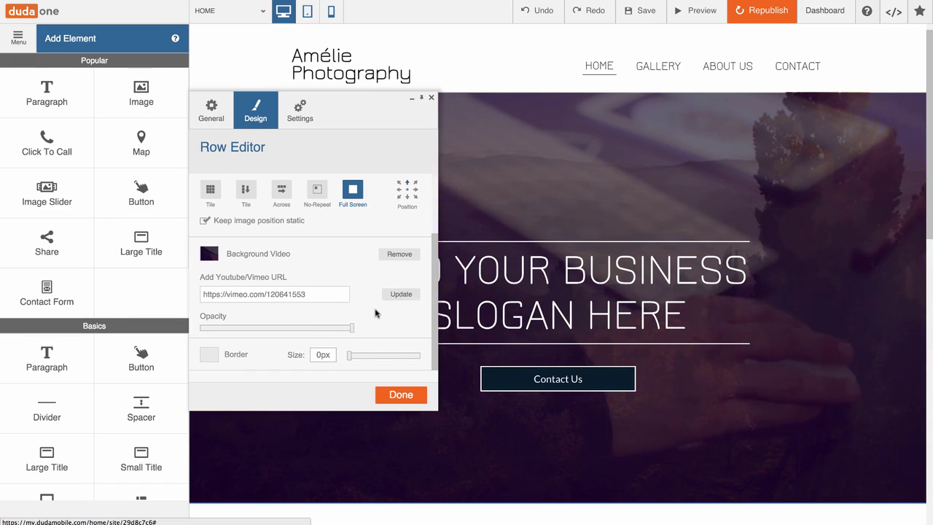
# Remove the background image from the slogan row, keeping the background video
pyautogui.scroll(2, 350, 327)
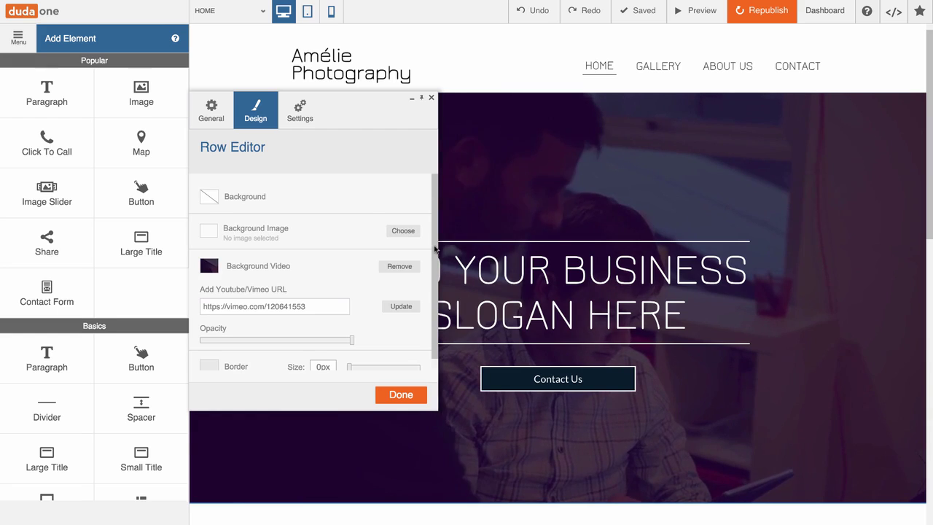
pyautogui.scroll(-1, 381, 270)
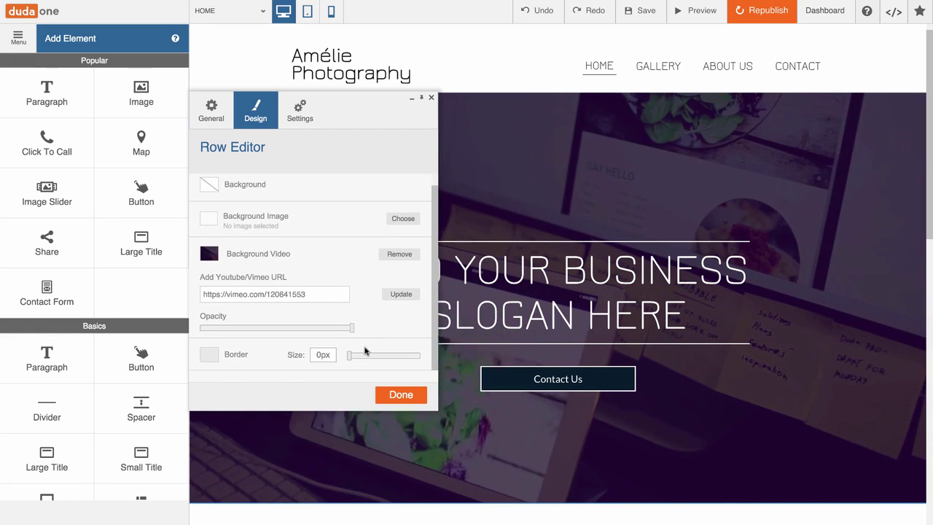
pyautogui.scroll(1, 369, 328)
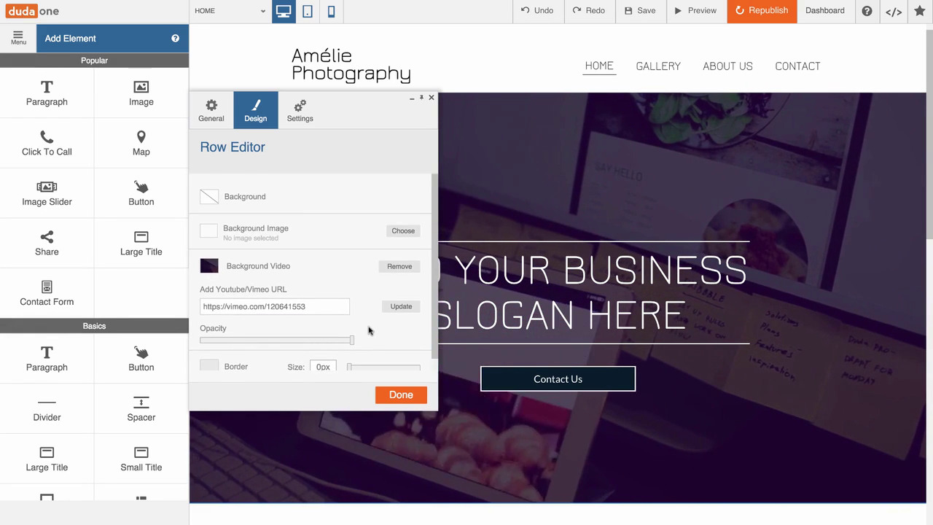
# Set the slogan row's background colour to blue from the palette colours
pyautogui.click(209, 197)
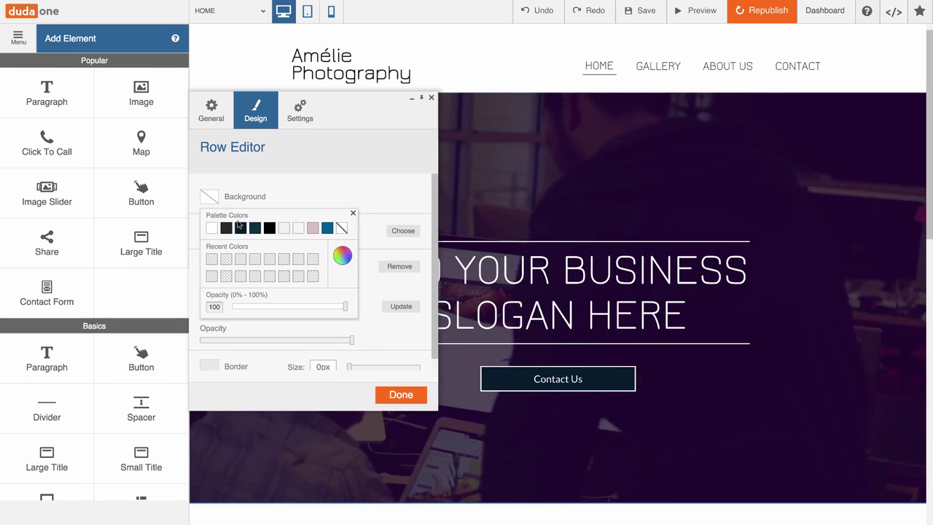
pyautogui.click(328, 230)
pyautogui.click(352, 214)
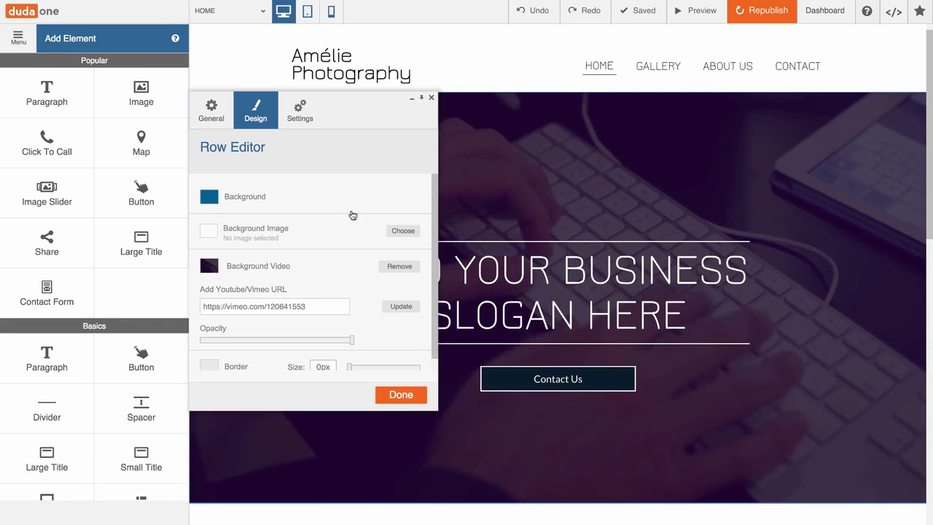
# Lower the background video's opacity in stages to blend in the blue background, and restore it to full
pyautogui.scroll(-1, 354, 235)
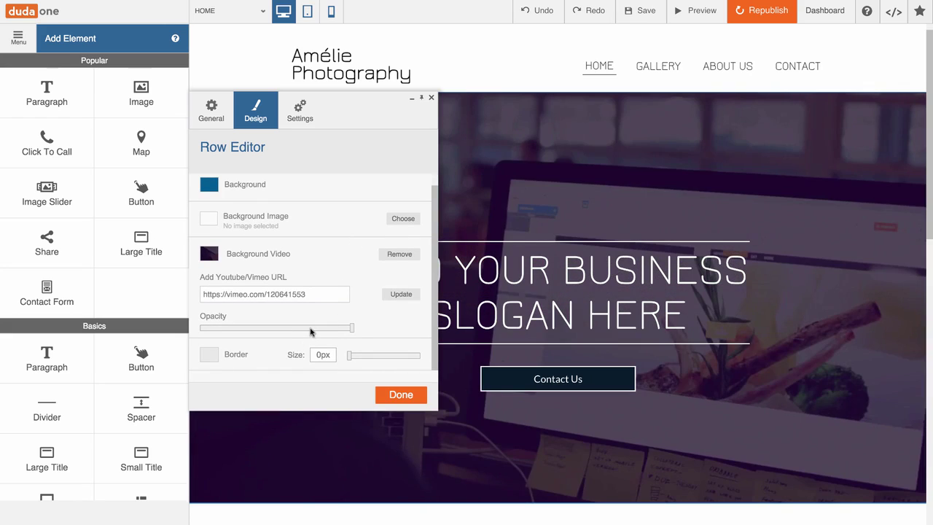
pyautogui.click(311, 329)
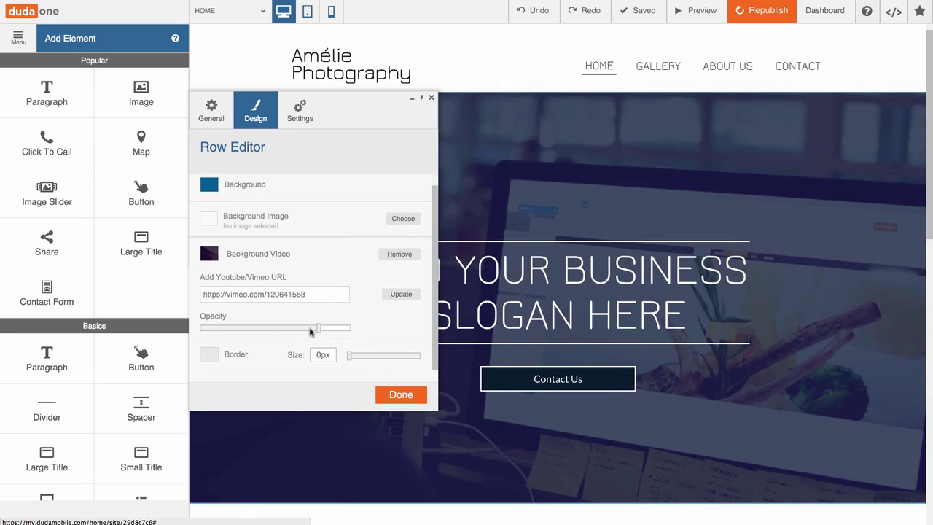
pyautogui.click(283, 328)
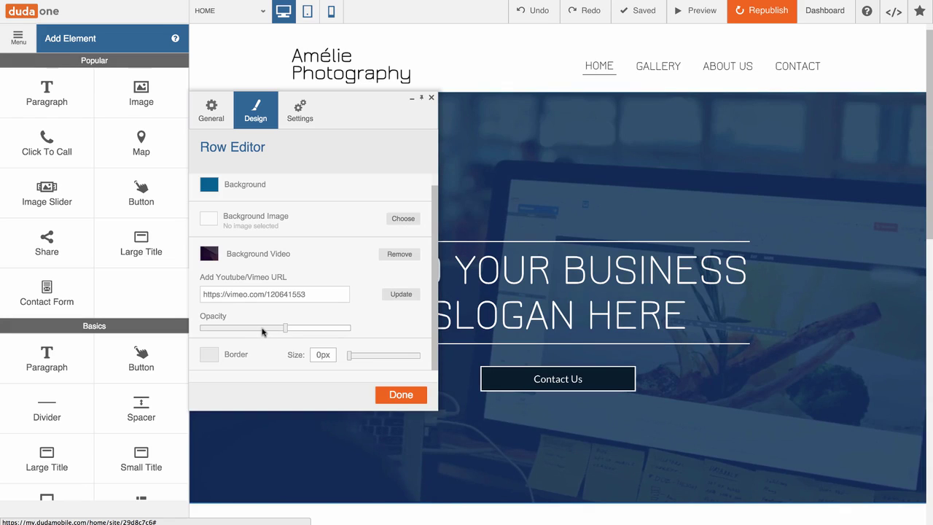
pyautogui.click(262, 329)
pyautogui.click(346, 328)
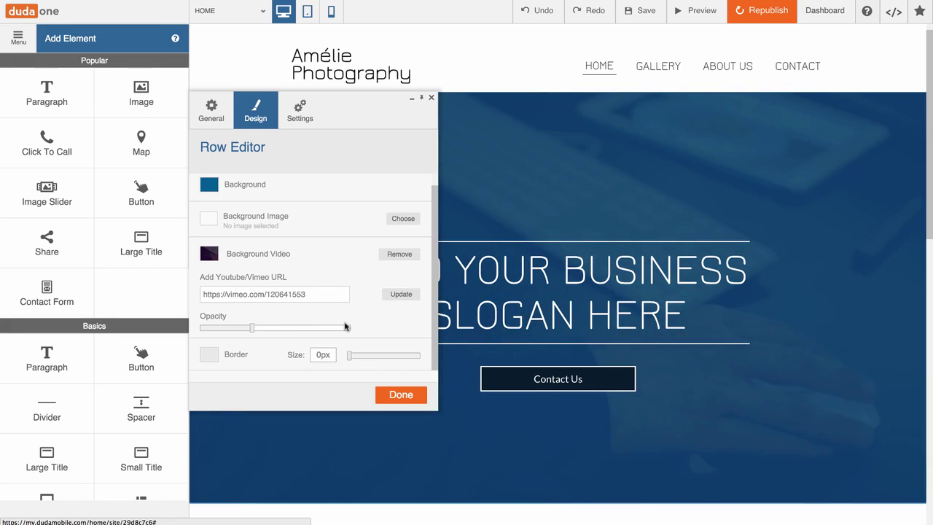
# Clear the slogan row's background colour and finish editing the row
pyautogui.scroll(1, 354, 253)
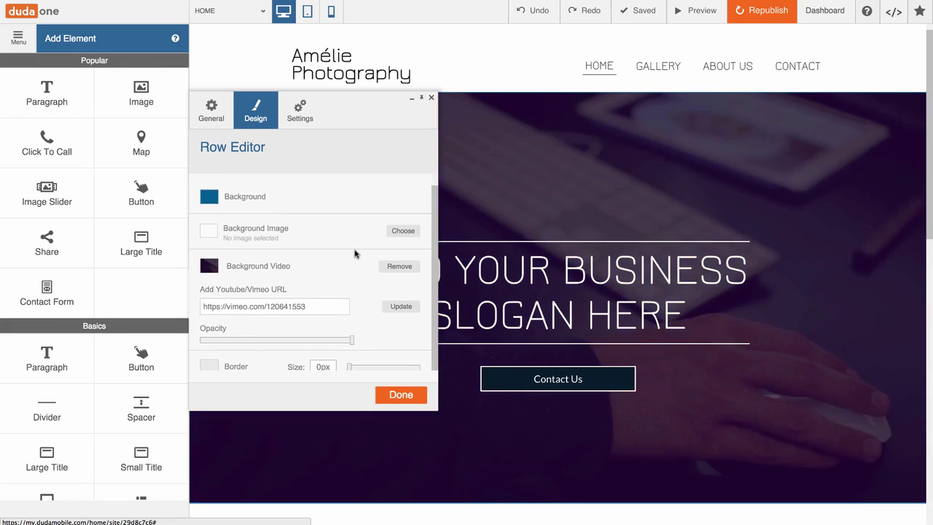
pyautogui.click(245, 196)
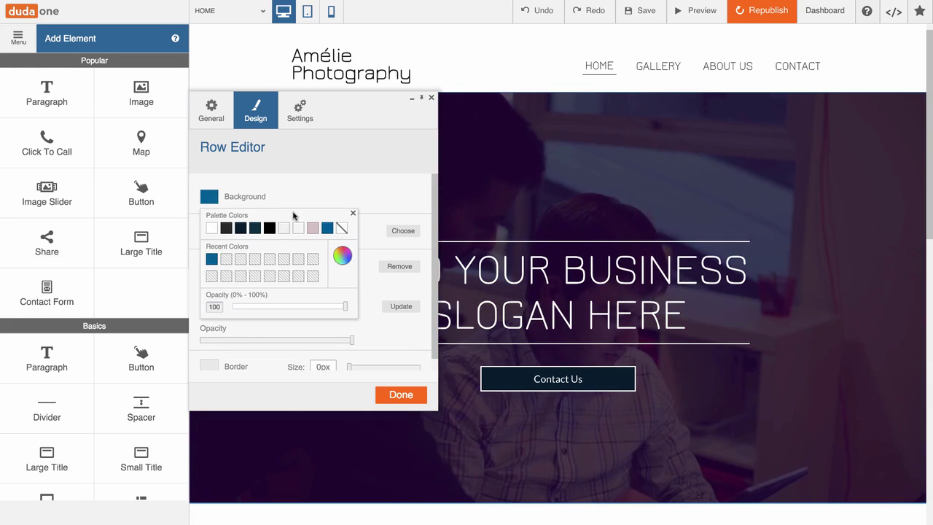
pyautogui.click(355, 214)
pyautogui.click(354, 214)
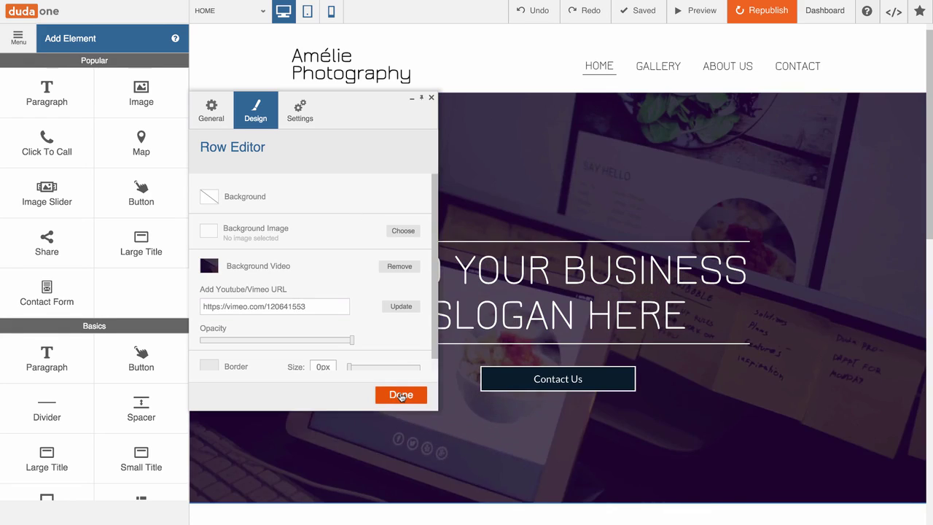
pyautogui.click(401, 394)
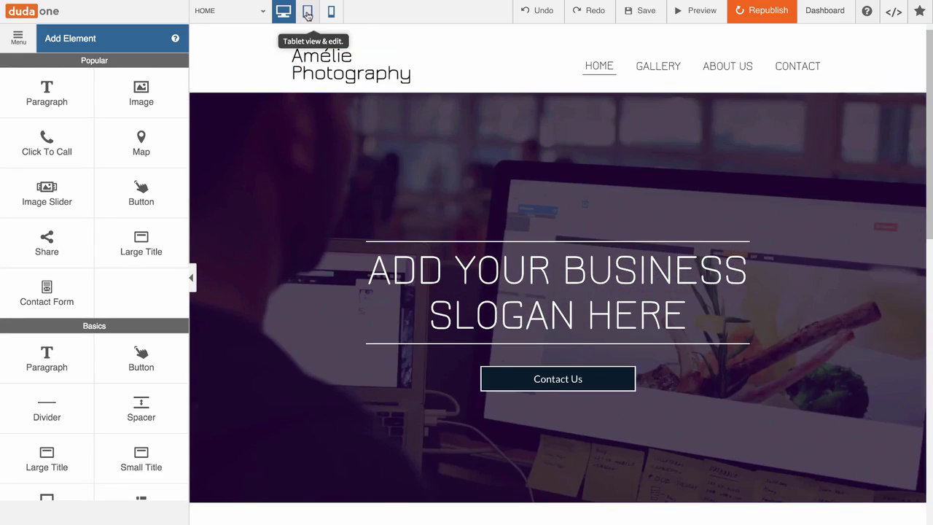
# Switch to the tablet view and hide the video background row on tablet and mobile
pyautogui.click(307, 12)
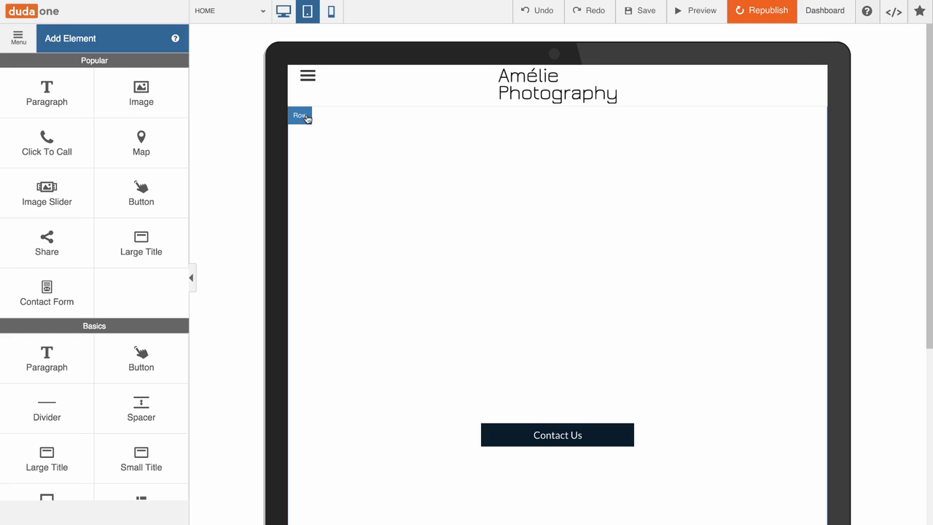
pyautogui.click(307, 118)
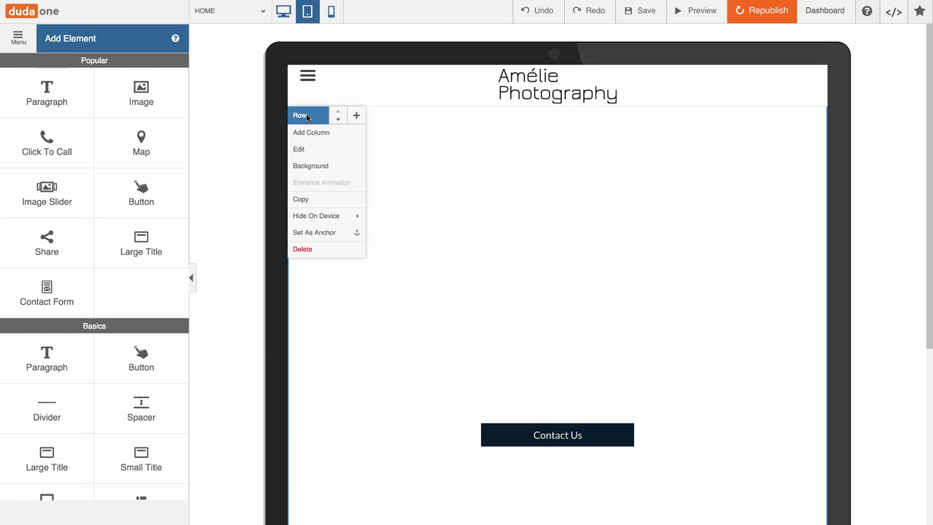
pyautogui.moveTo(312, 216)
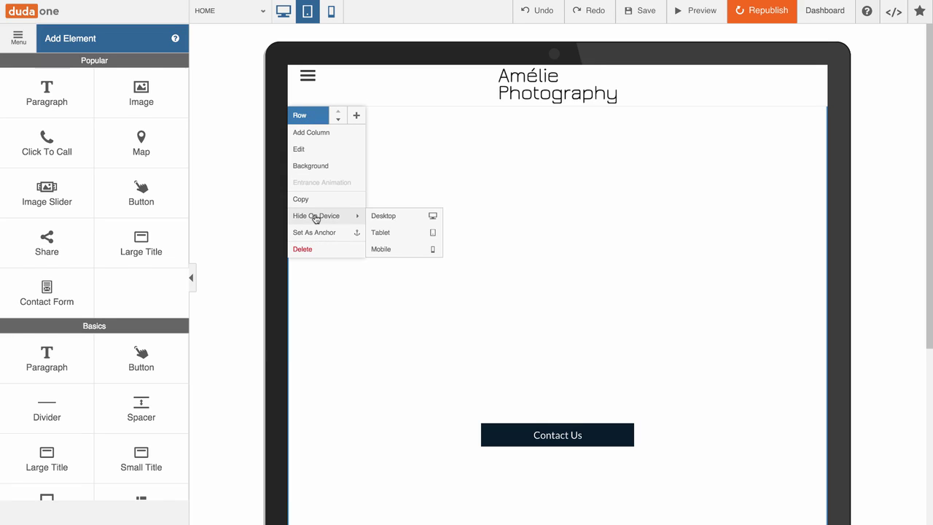
pyautogui.click(387, 233)
pyautogui.click(386, 250)
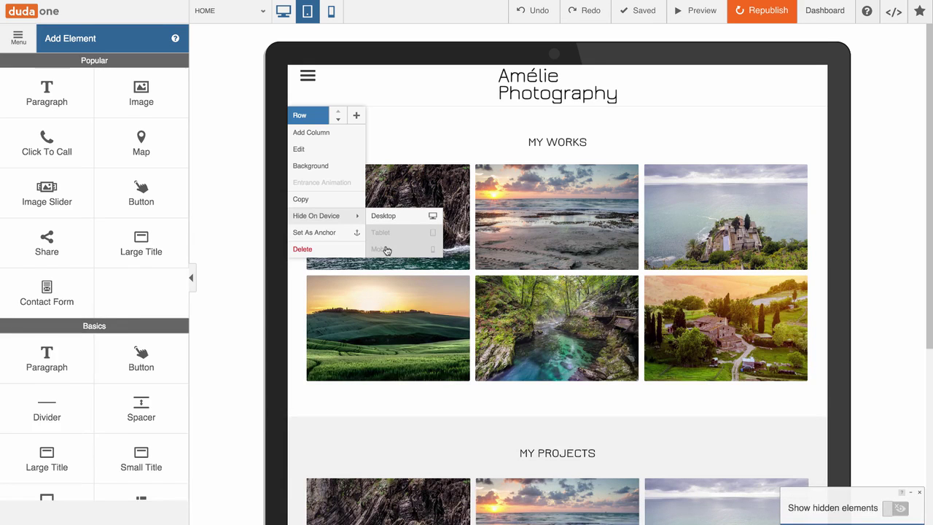
pyautogui.click(392, 132)
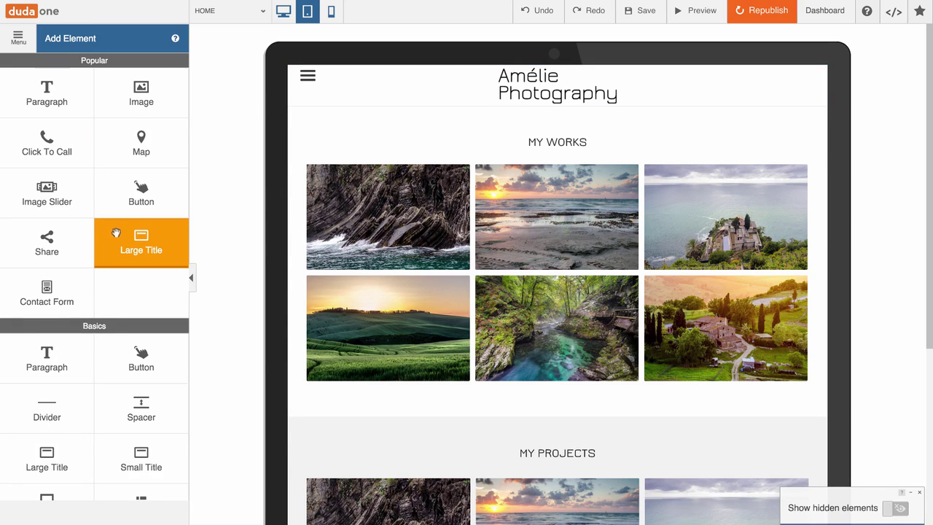
# Add a large title above the MY WORKS section, with its text centred and coloured white
pyautogui.moveTo(123, 234); pyautogui.dragTo(423, 105)
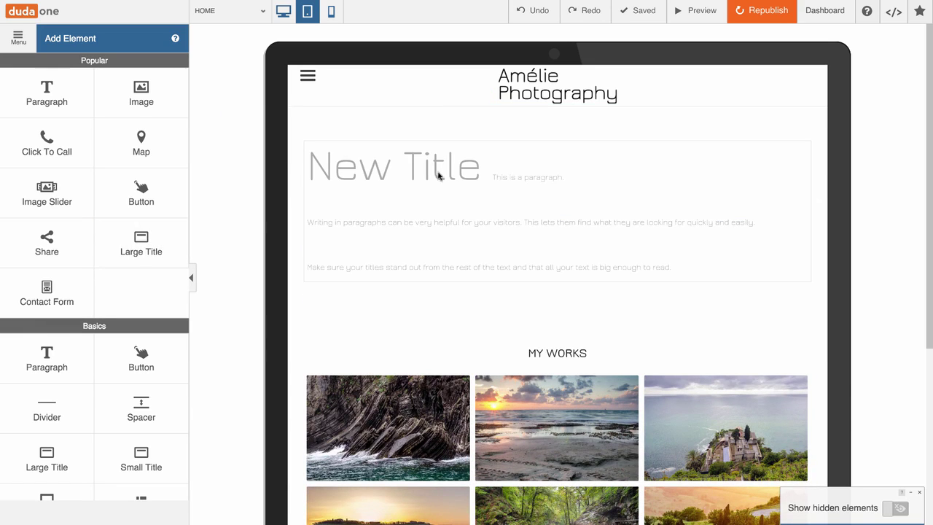
pyautogui.click(417, 175)
pyautogui.tripleClick(417, 175)
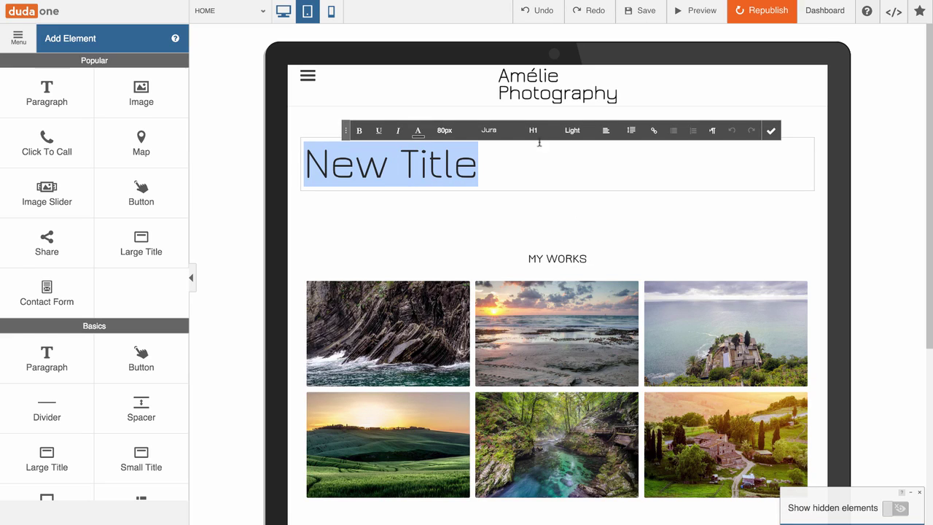
pyautogui.click(604, 134)
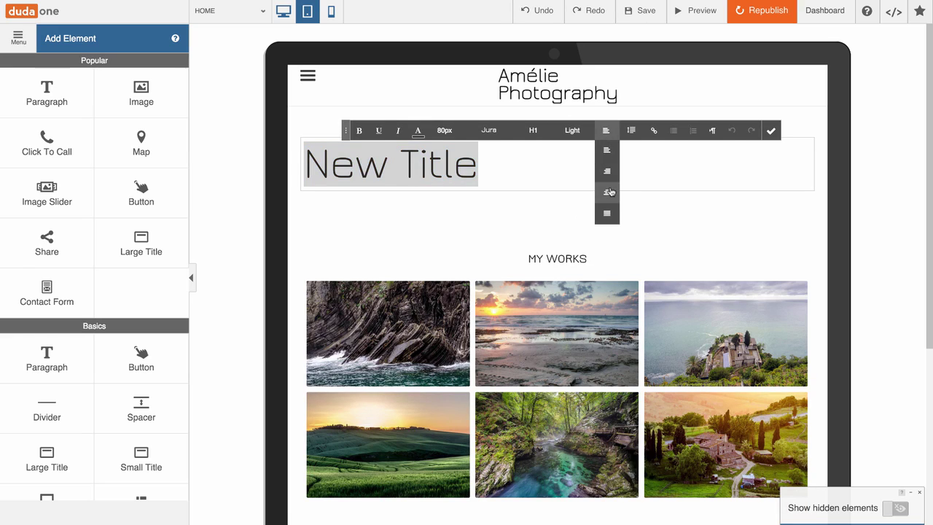
pyautogui.click(607, 192)
pyautogui.click(417, 131)
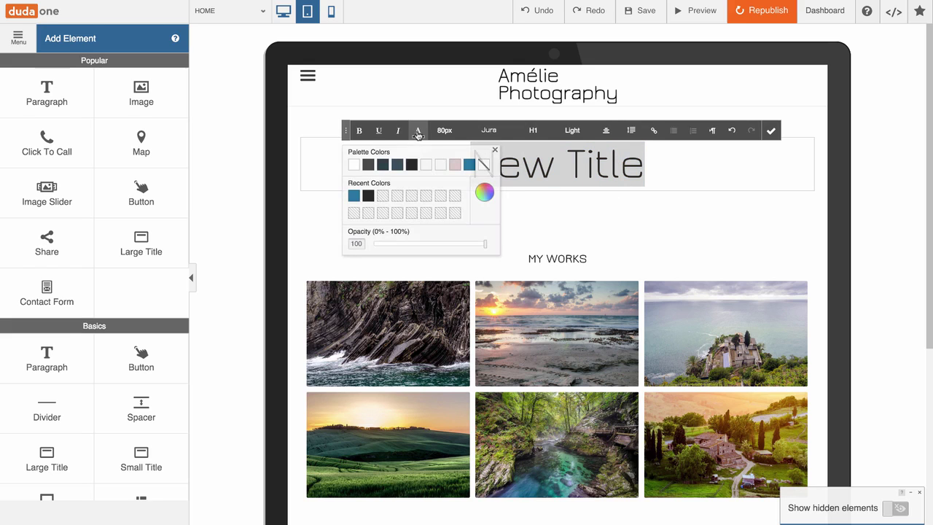
pyautogui.click(353, 165)
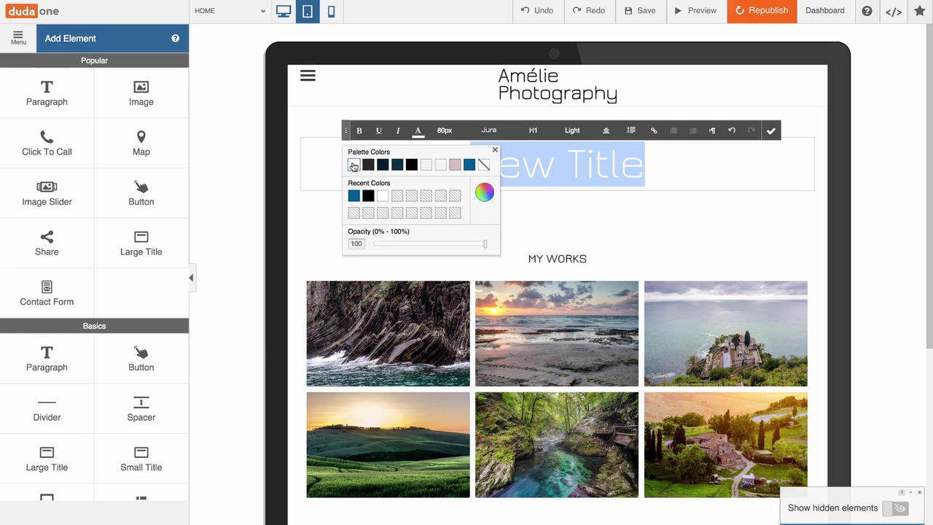
# Finish editing the title text and set the uploaded screenshot as the background image of the new title row
pyautogui.click(770, 130)
pyautogui.click(304, 117)
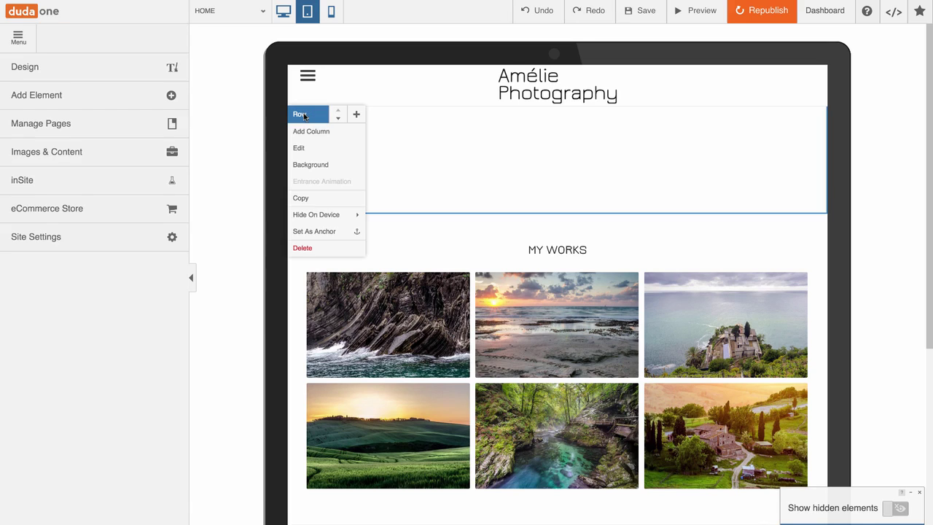
pyautogui.click(306, 166)
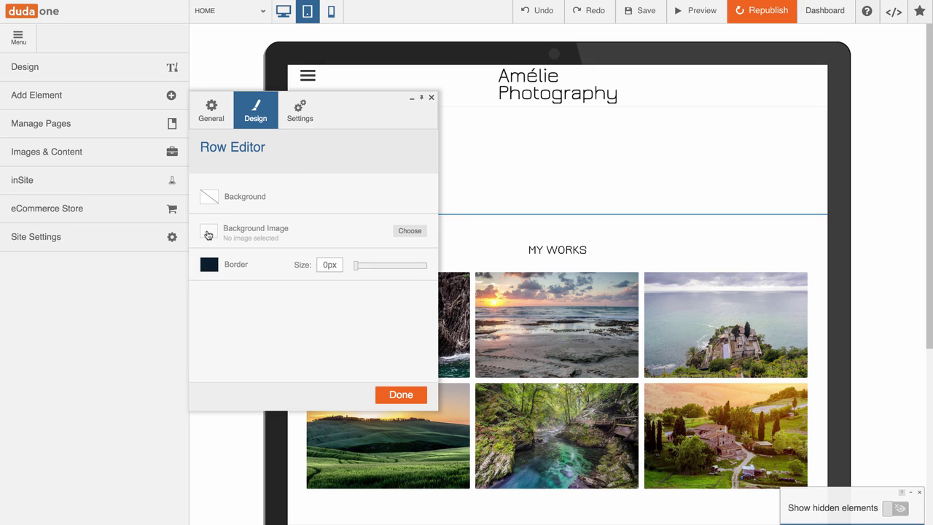
pyautogui.click(207, 234)
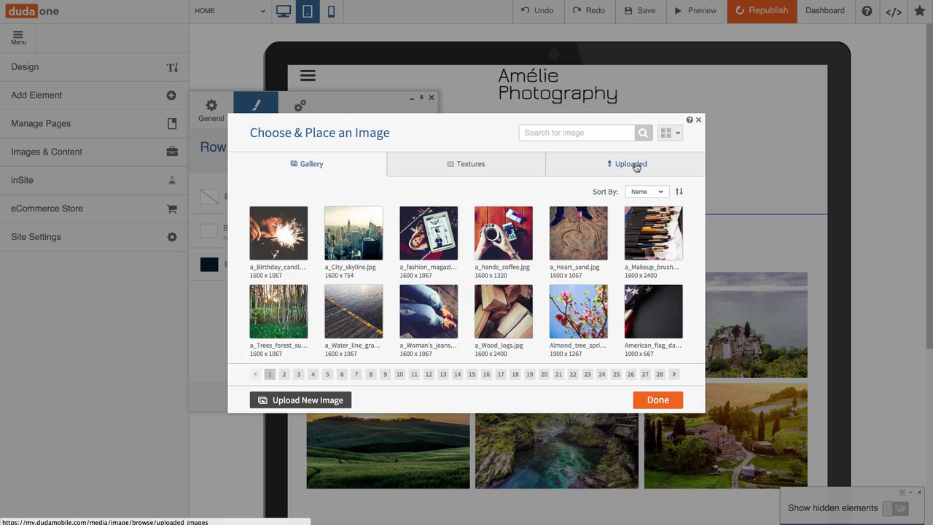
pyautogui.click(636, 164)
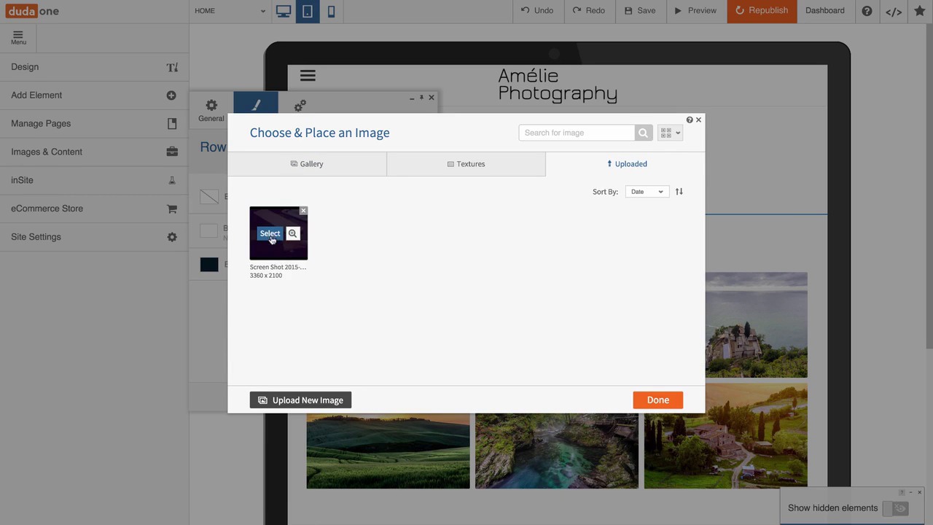
pyautogui.click(270, 233)
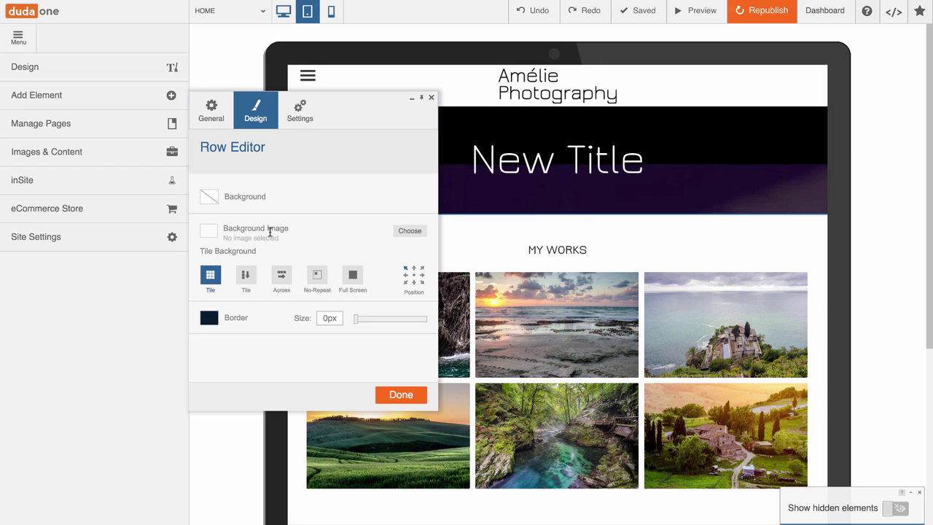
pyautogui.click(399, 396)
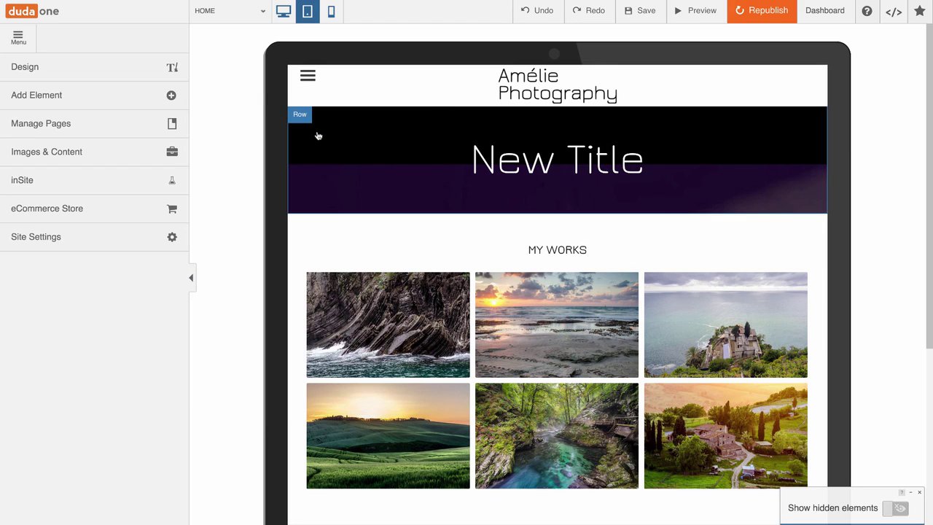
# Set the title row's top and bottom padding to 150px each
pyautogui.click(302, 115)
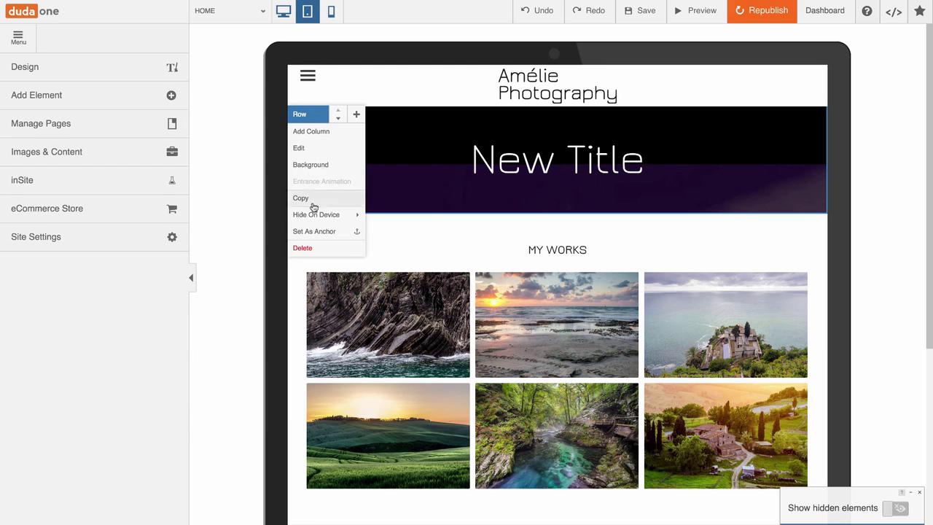
pyautogui.click(301, 148)
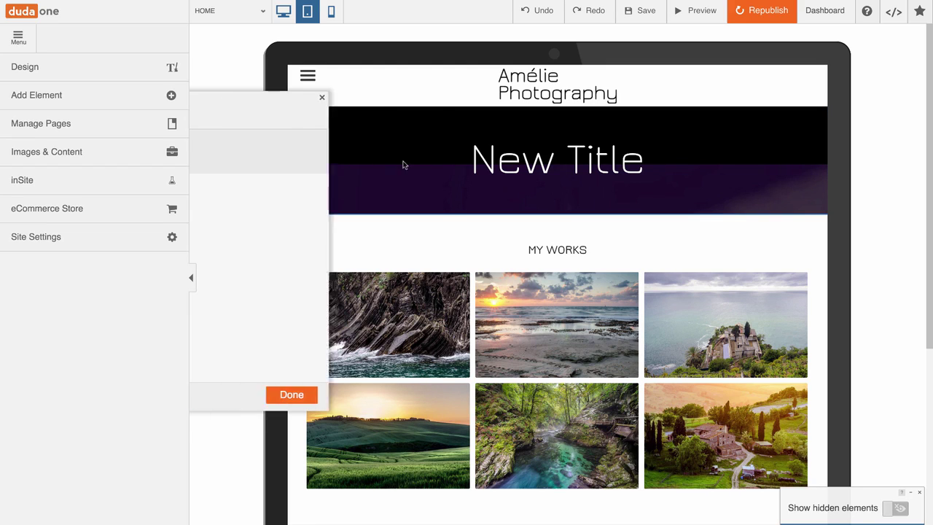
pyautogui.click(293, 119)
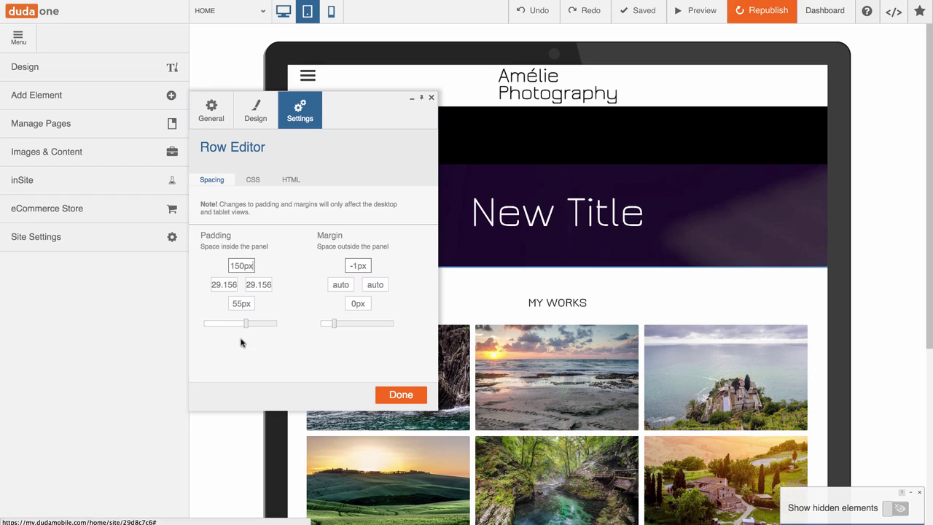
pyautogui.click(239, 301)
pyautogui.write('1')
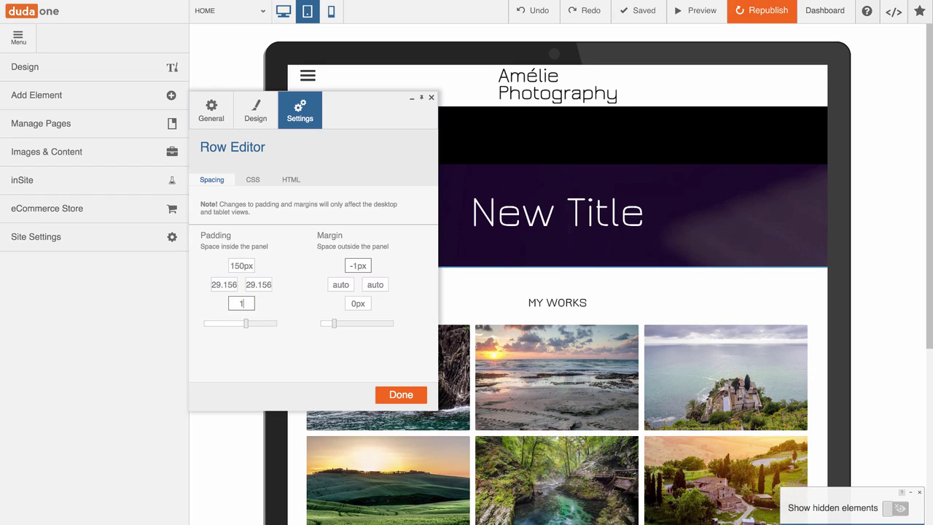
pyautogui.write('50px')
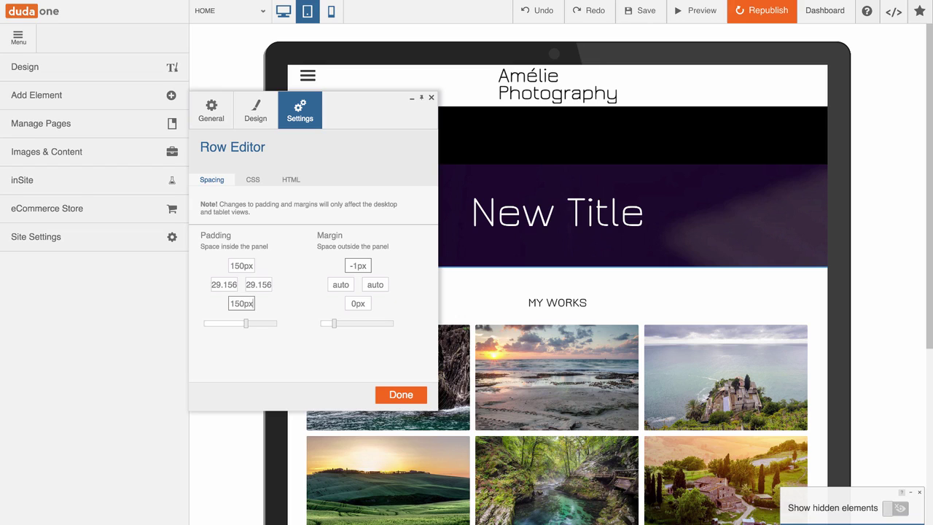
pyautogui.click(393, 394)
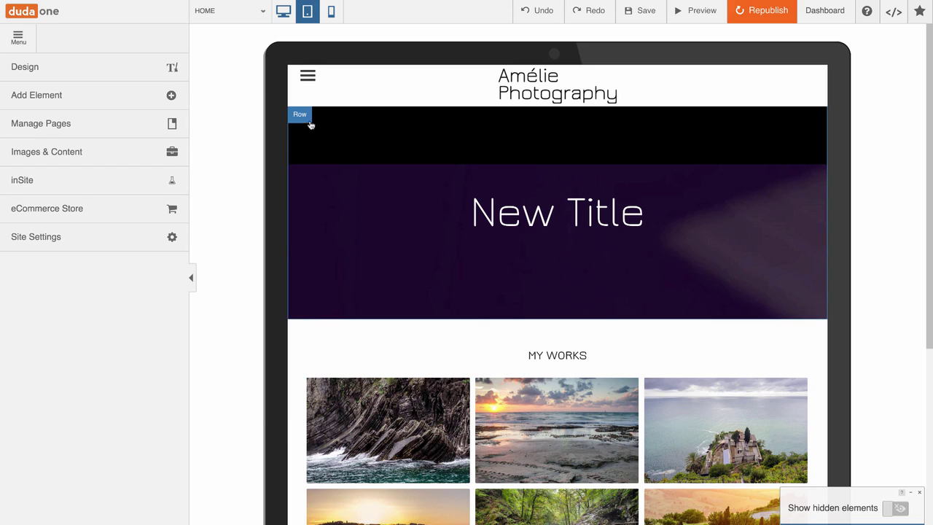
# Set the title row's background image to Full Screen and finish editing the row
pyautogui.click(307, 119)
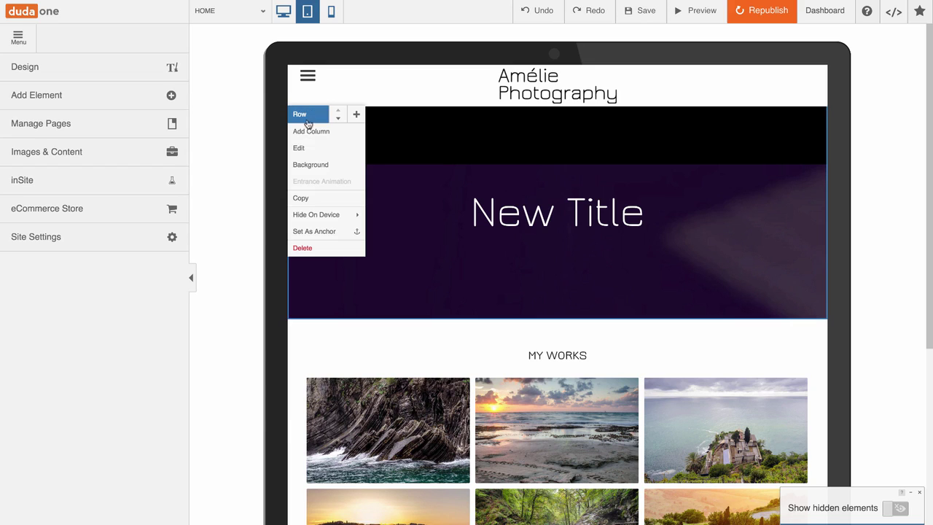
pyautogui.click(312, 165)
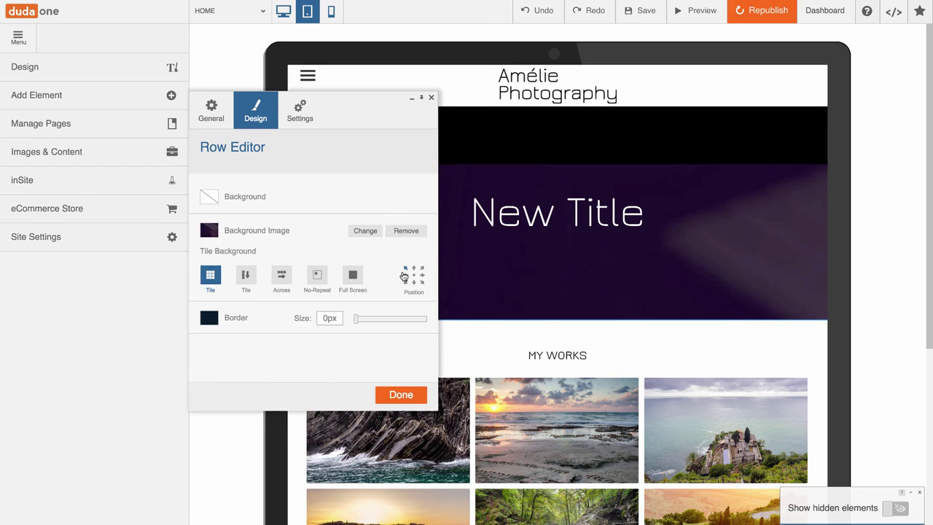
pyautogui.click(354, 277)
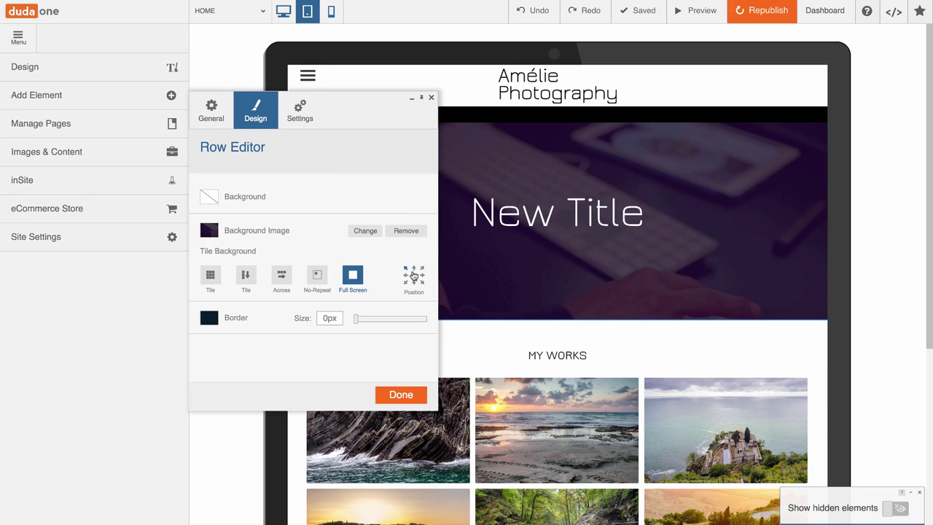
pyautogui.click(400, 395)
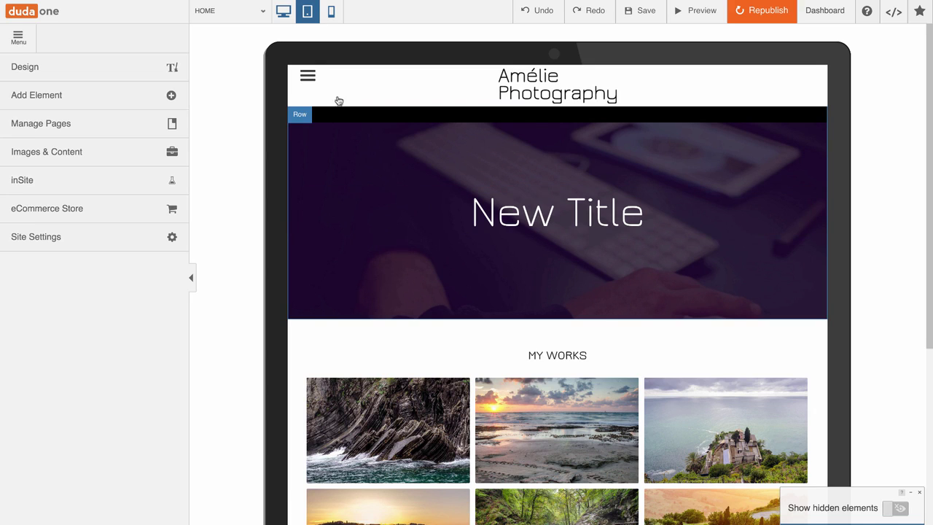
# Open the first site on the dashboard for editing and place an image slider above its business slogan
pyautogui.click(824, 10)
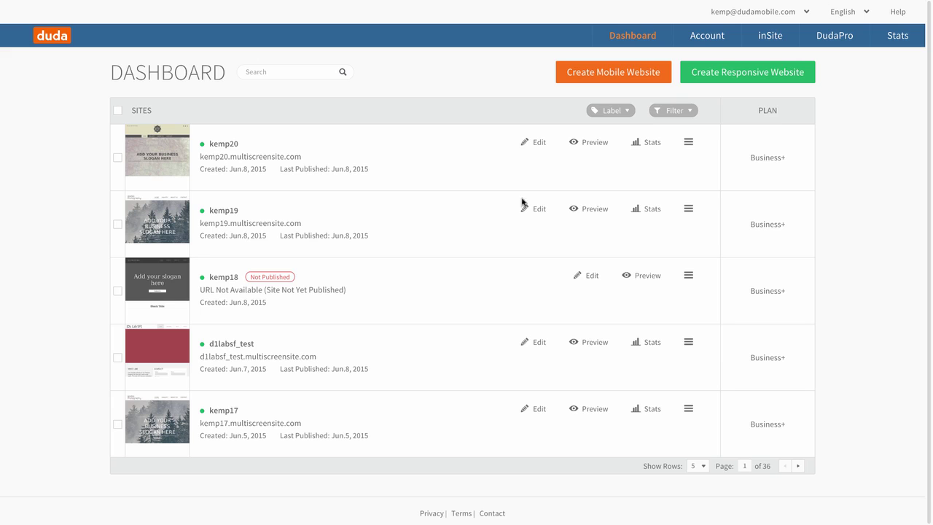
pyautogui.click(535, 144)
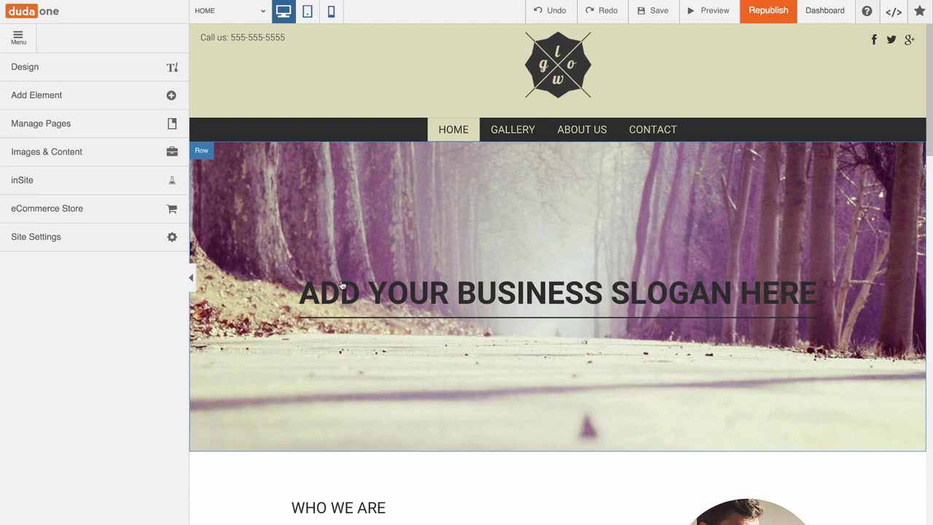
pyautogui.click(32, 97)
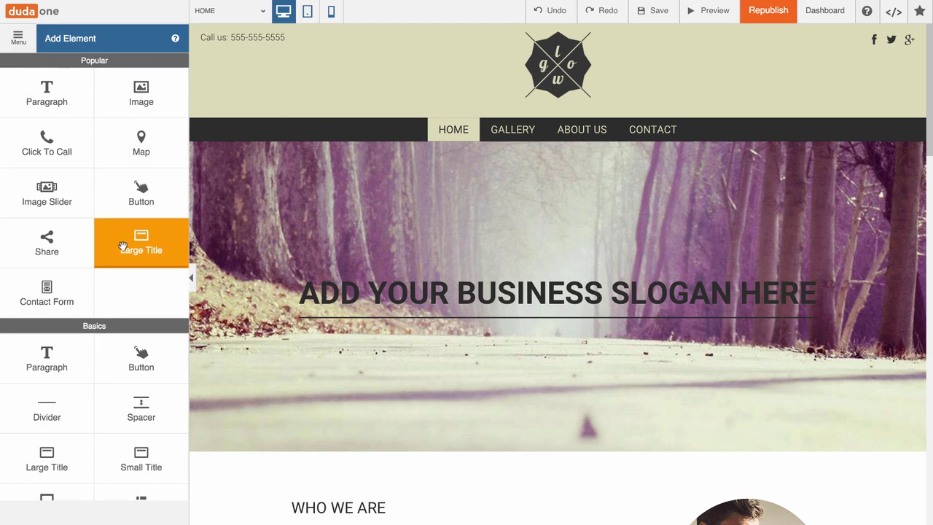
pyautogui.moveTo(47, 202); pyautogui.dragTo(525, 258)
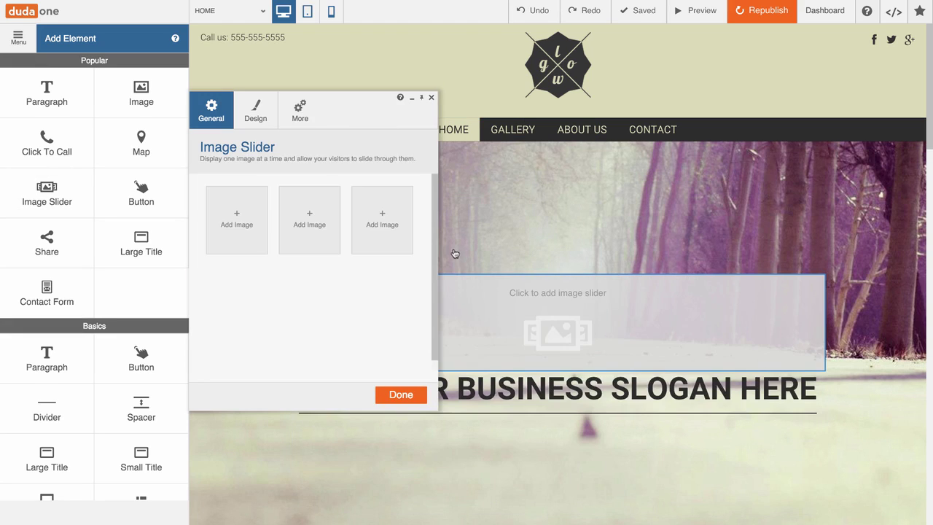
# Fill the image slider with the gallery images Tracks-Train.jpg, Sunset-Hair-Girl.jpg and Green-Bike.jpg
pyautogui.click(236, 219)
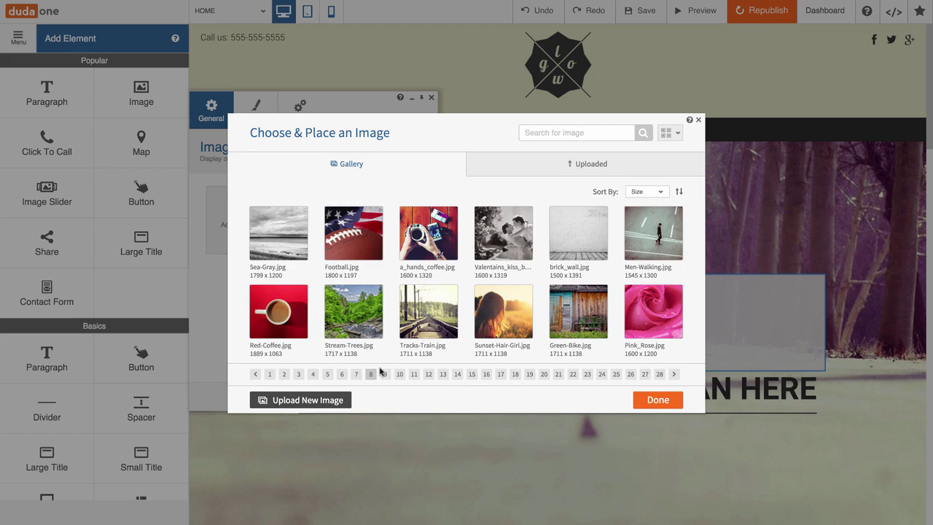
pyautogui.click(420, 312)
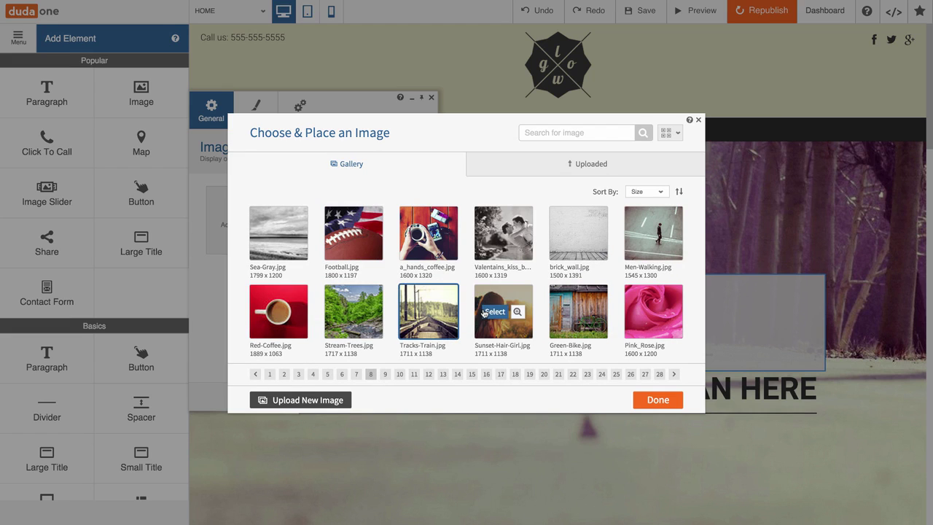
pyautogui.click(483, 311)
pyautogui.click(566, 313)
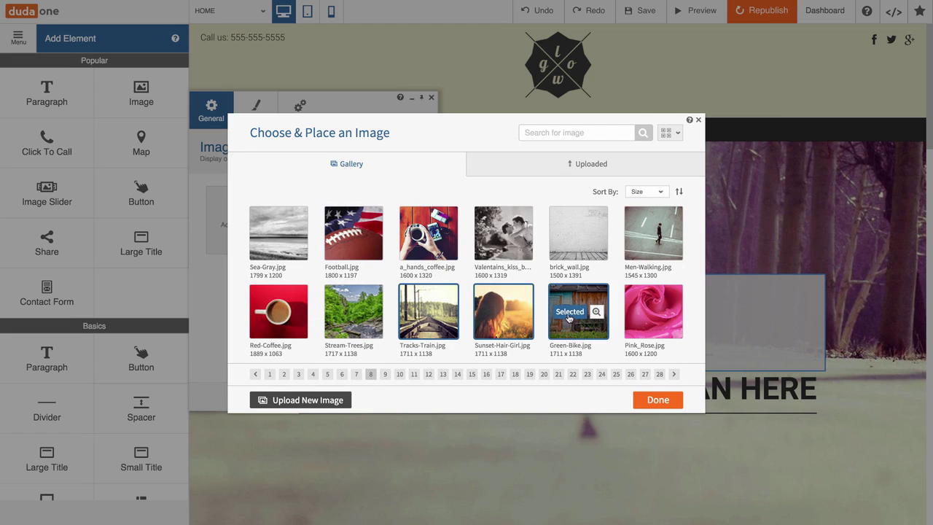
pyautogui.click(663, 401)
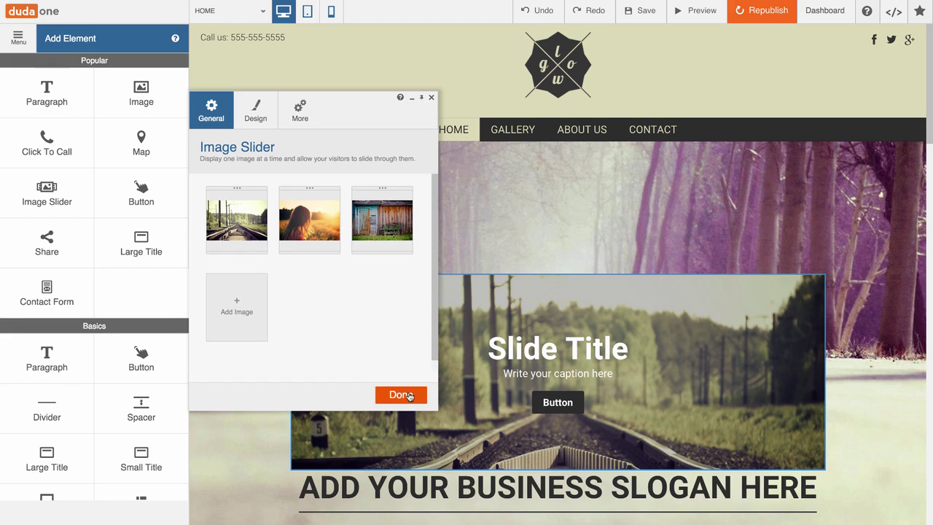
pyautogui.click(410, 395)
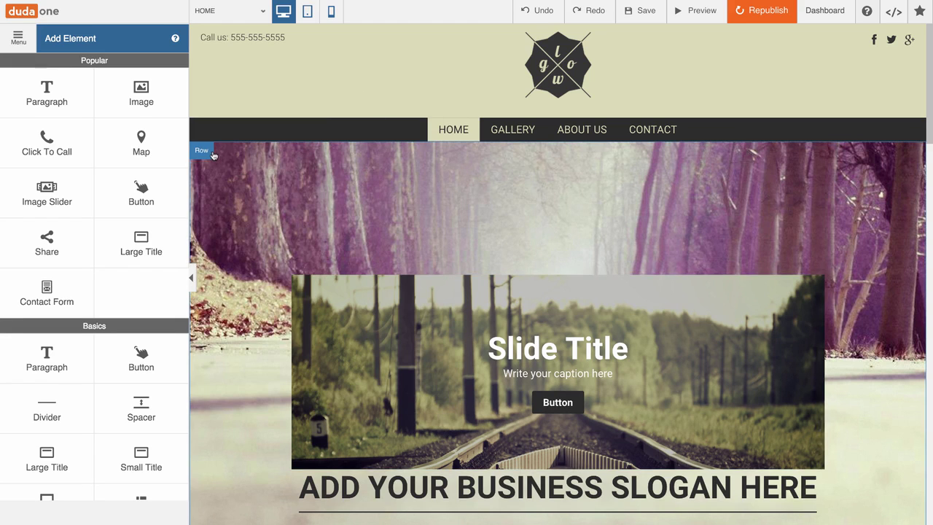
# Remove the background image from the row containing the image slider
pyautogui.click(213, 155)
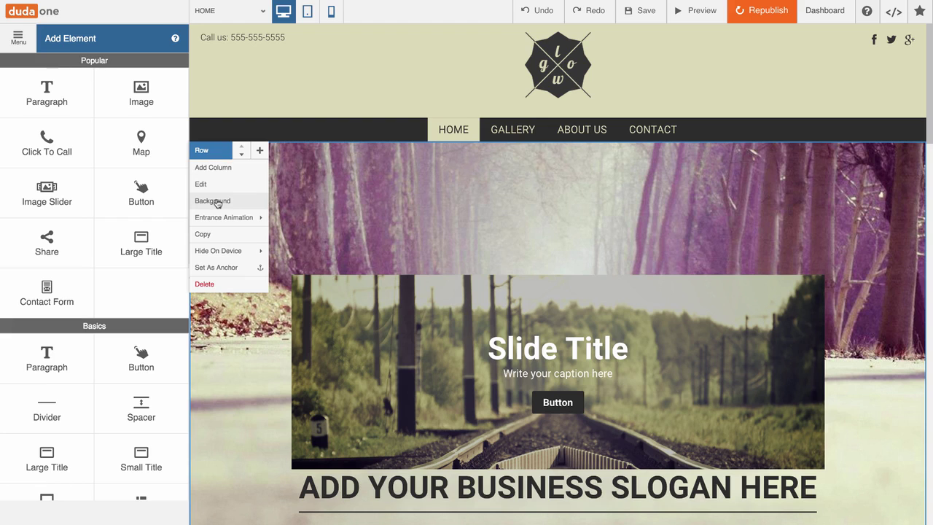
pyautogui.click(216, 202)
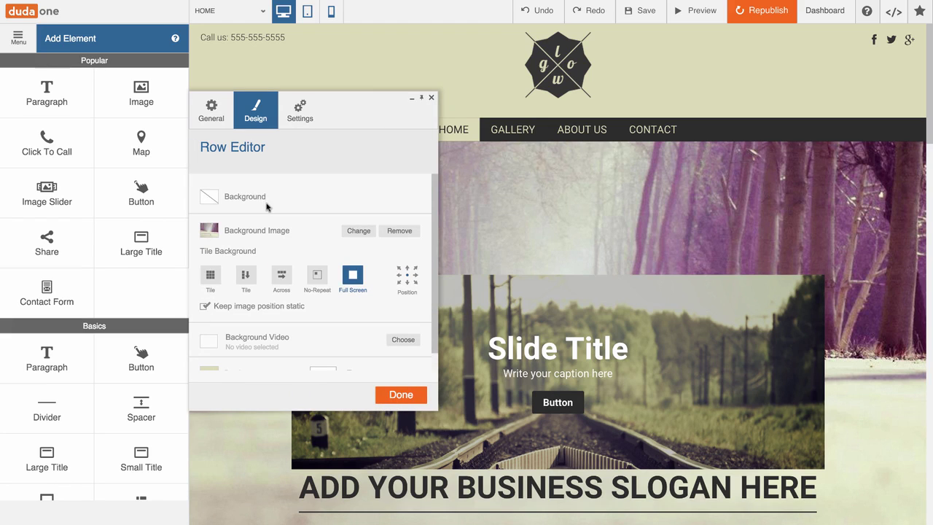
pyautogui.click(399, 230)
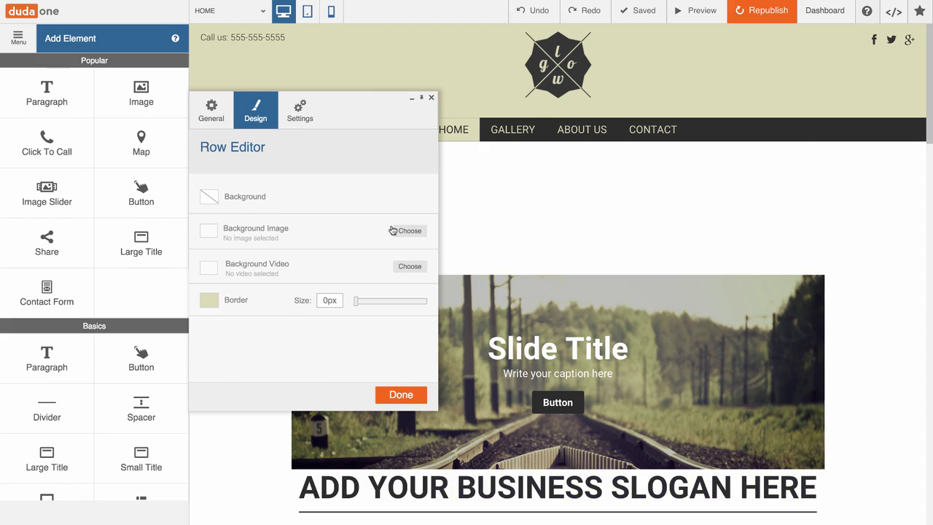
# Set the slider row's top and bottom padding to 0px
pyautogui.click(295, 111)
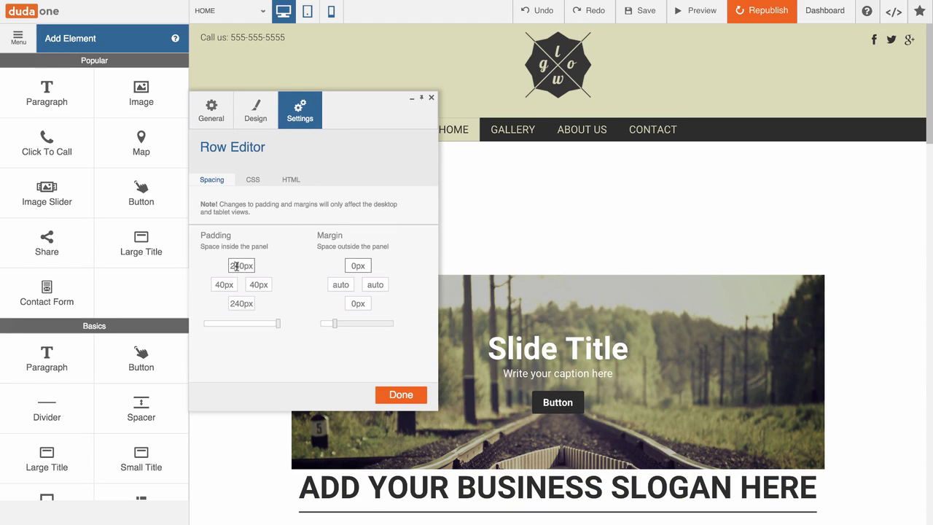
pyautogui.moveTo(242, 266); pyautogui.dragTo(215, 266)
pyautogui.write('0')
pyautogui.press('Tab')
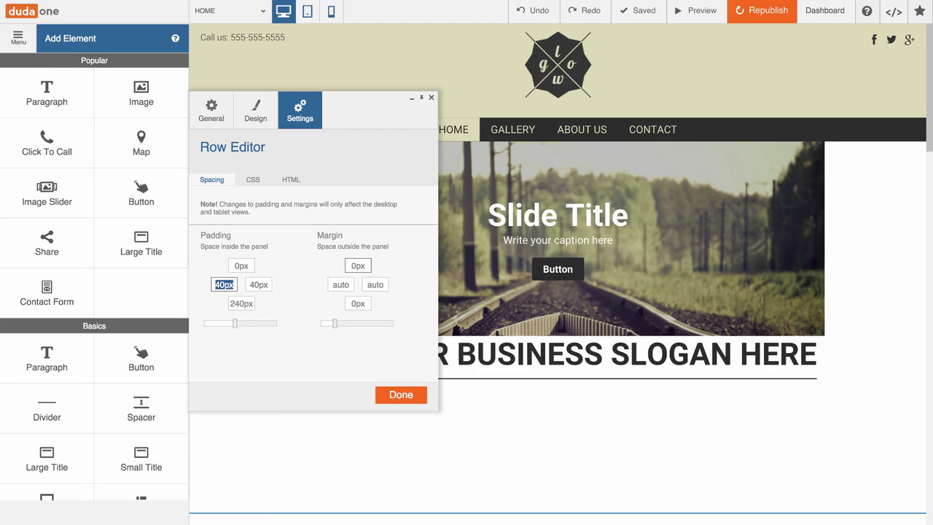
pyautogui.press('Tab')
pyautogui.press('Tab')
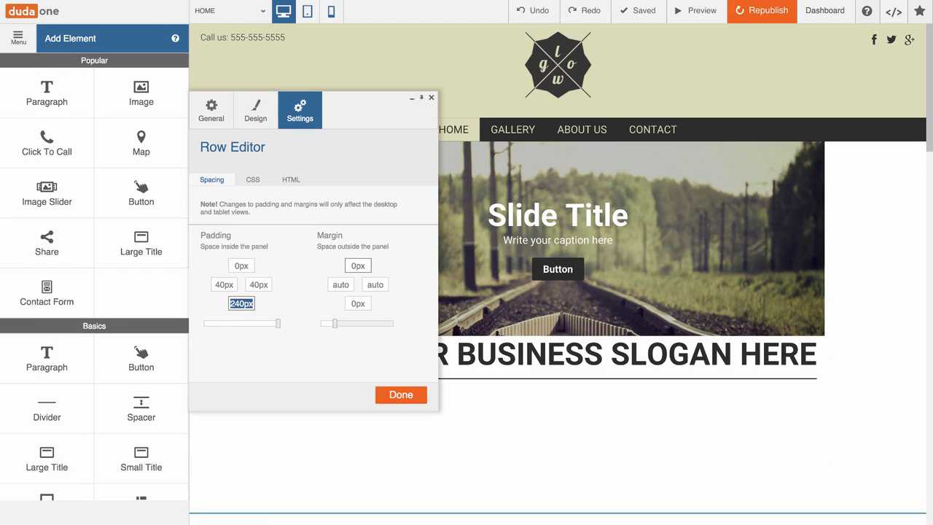
pyautogui.write('0')
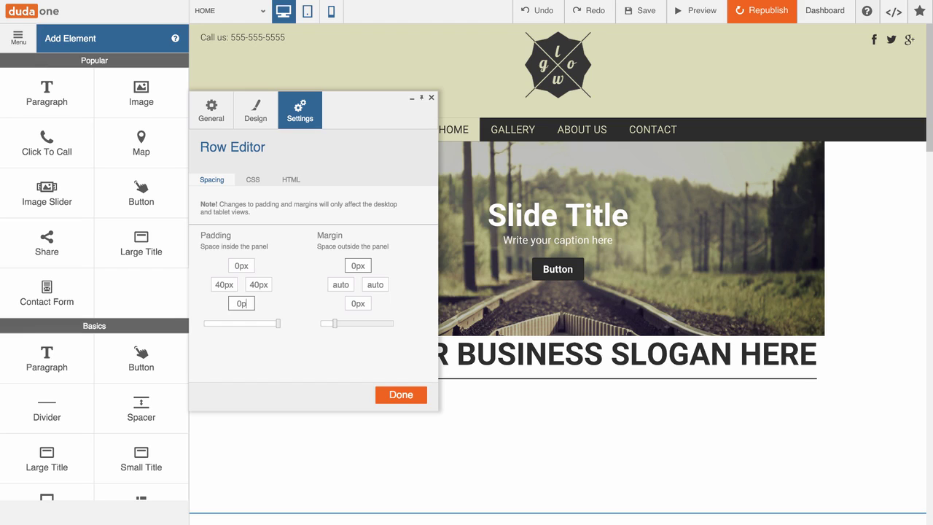
# Set the slider row's left and right padding to 0px and finish editing the row
pyautogui.click(222, 286)
pyautogui.write('0')
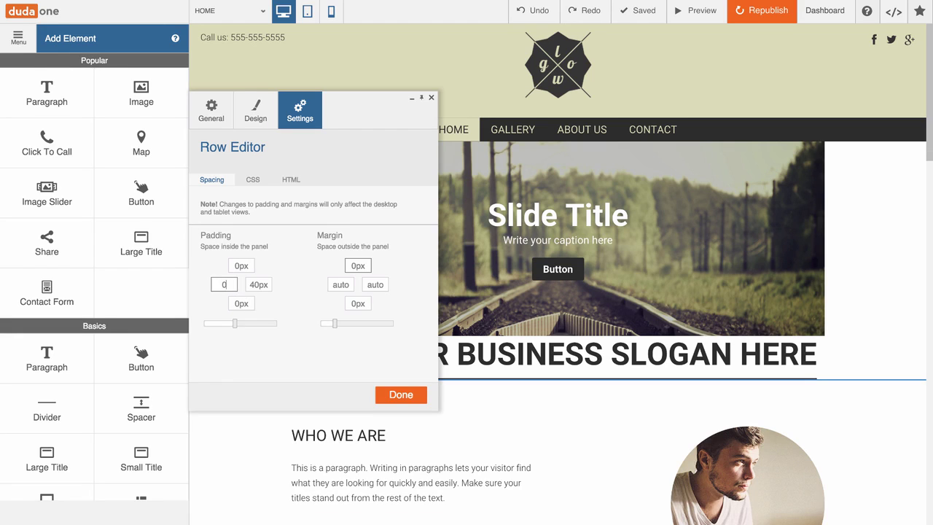
pyautogui.click(255, 285)
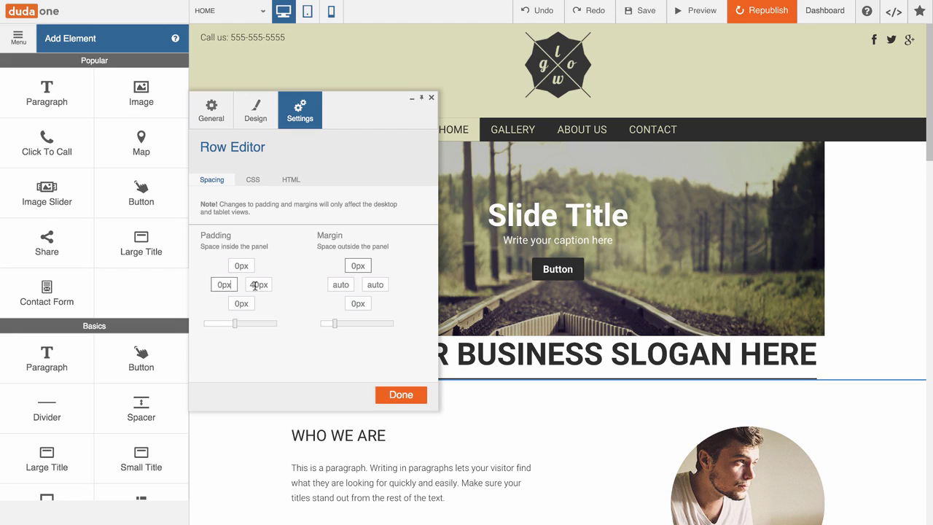
pyautogui.write('0p')
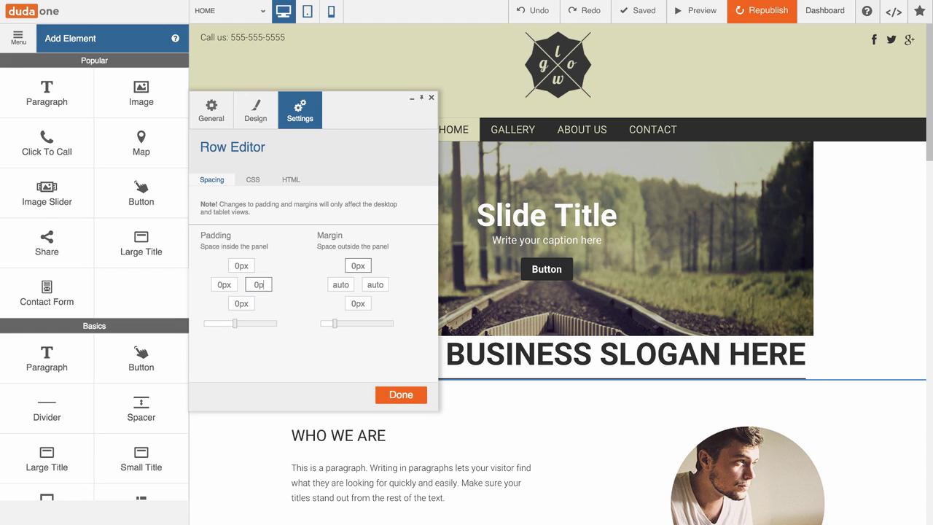
pyautogui.press('Tab')
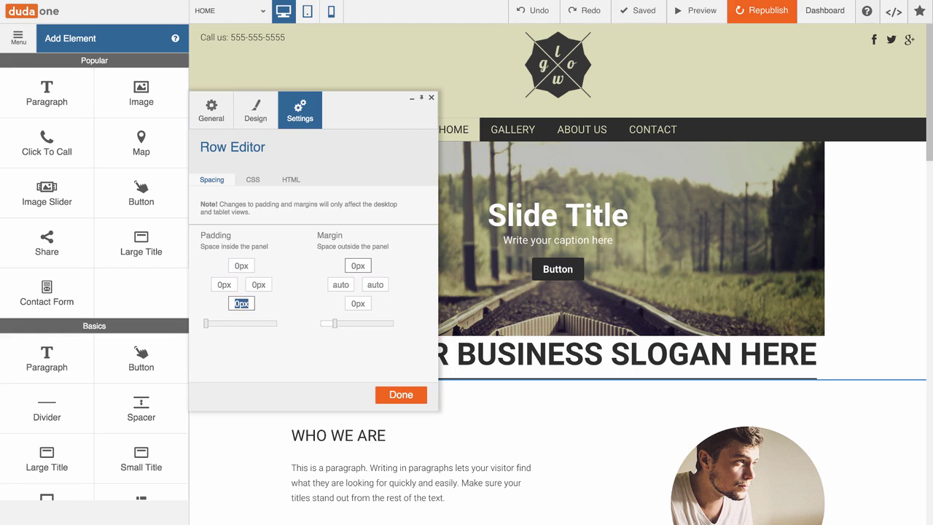
pyautogui.click(399, 394)
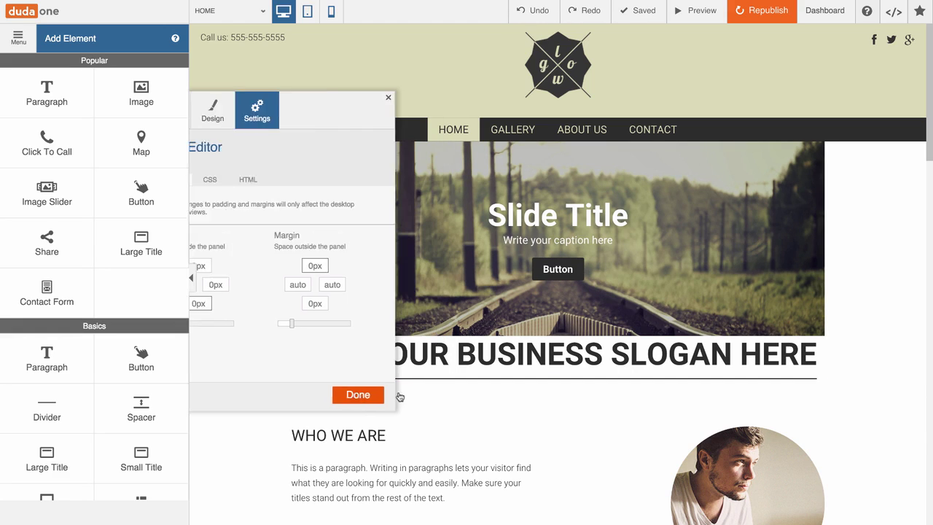
# Turn on Full Bleed Row for the row containing the image slider and finish editing the row
pyautogui.click(209, 154)
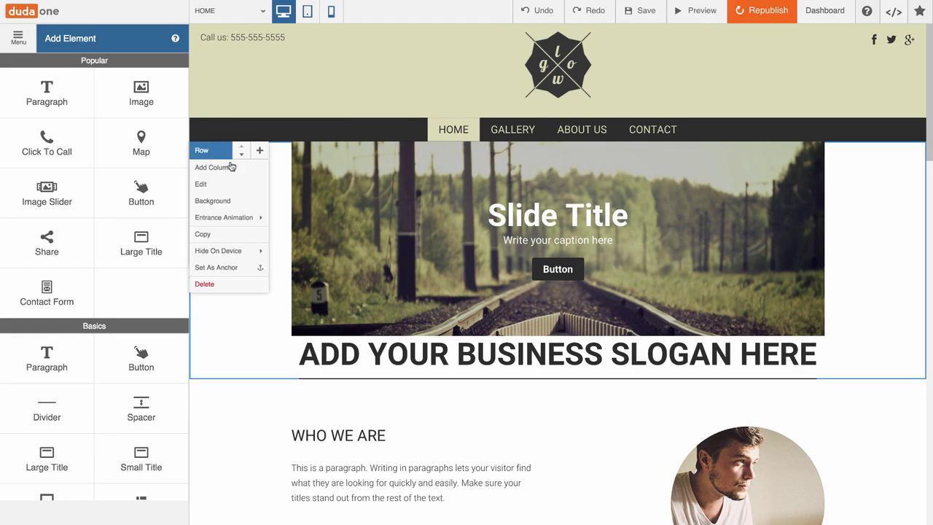
pyautogui.click(209, 187)
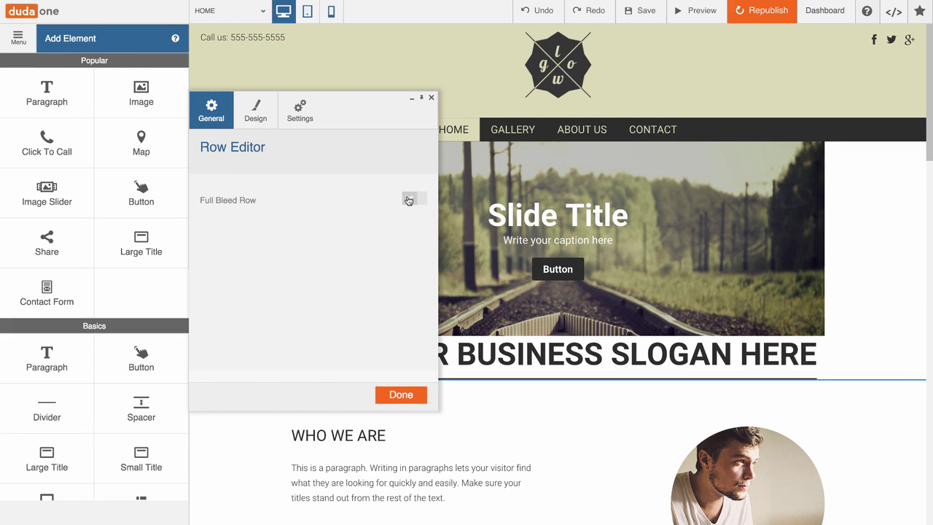
pyautogui.click(408, 199)
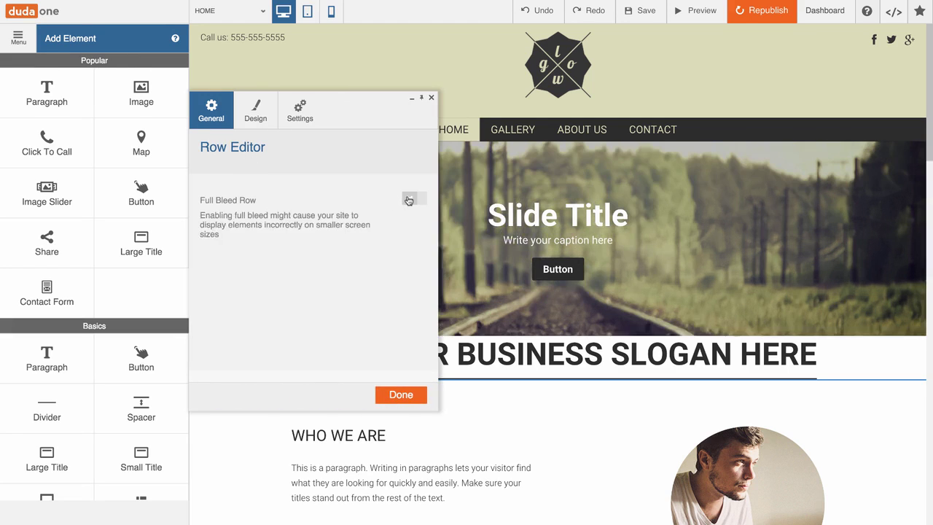
pyautogui.click(401, 395)
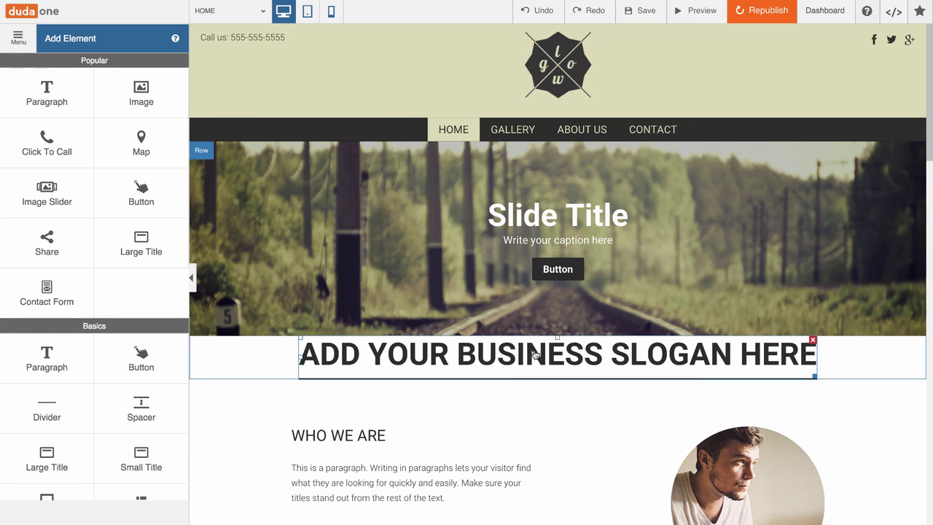
# Delete the business slogan title below the image slider and increase the slider's height
pyautogui.click(813, 342)
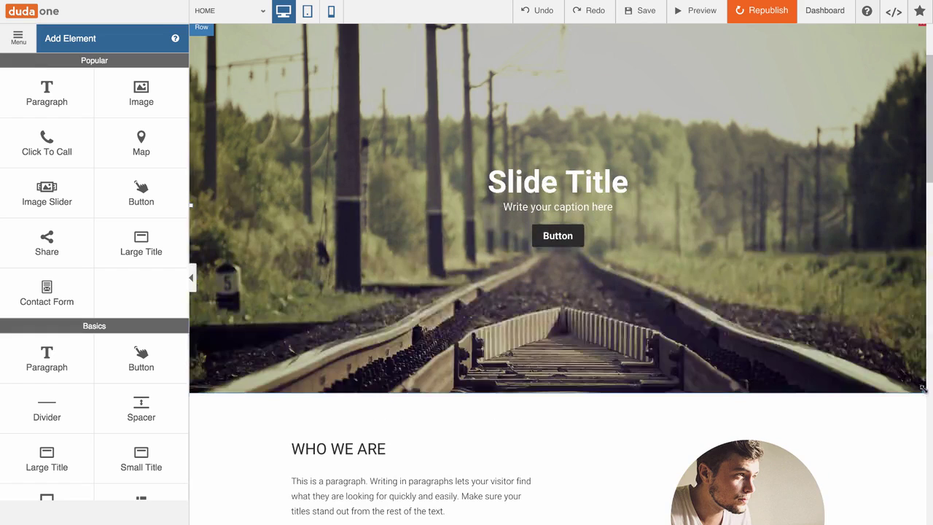
pyautogui.moveTo(921, 390); pyautogui.dragTo(916, 327)
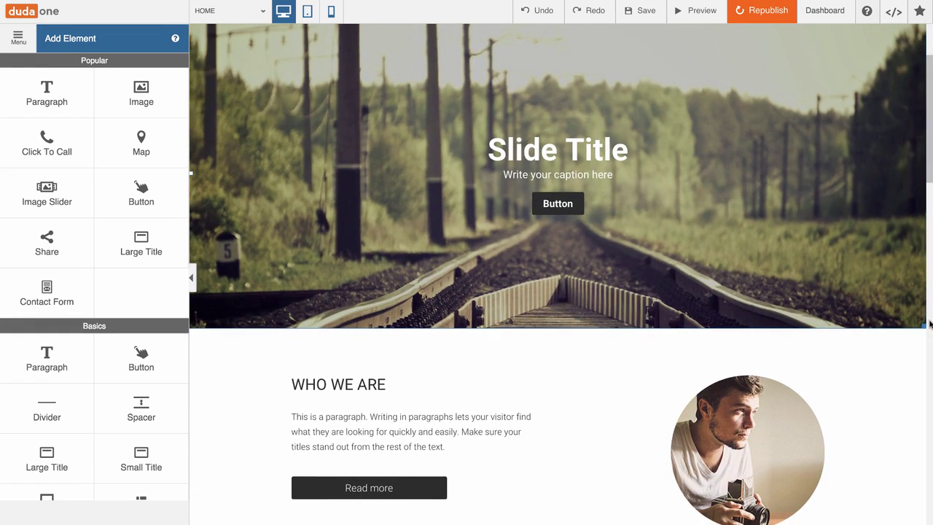
# Check the resized image slider by moving forward through its second and third slides
pyautogui.scroll(2, 843, 285)
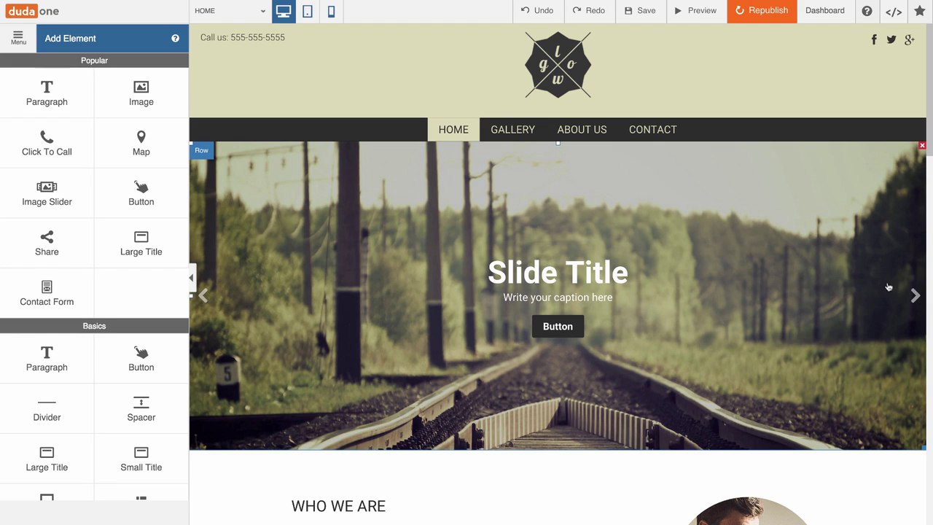
pyautogui.click(916, 296)
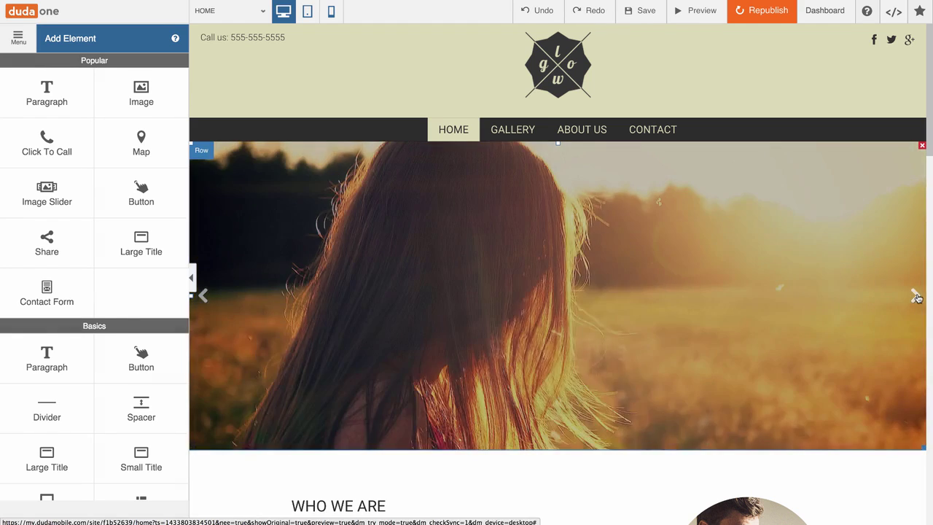
pyautogui.click(915, 296)
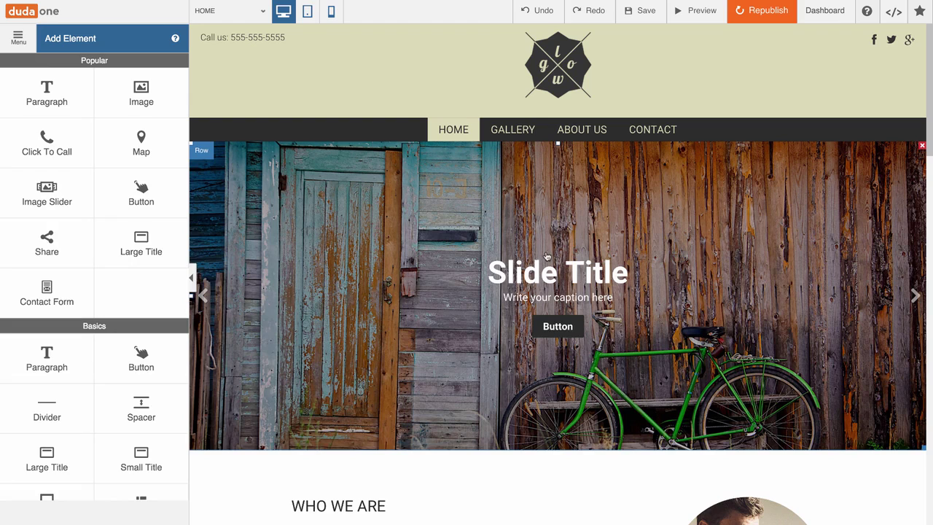
# Open the image slider's first slide, the train tracks, for editing
pyautogui.rightClick(546, 257)
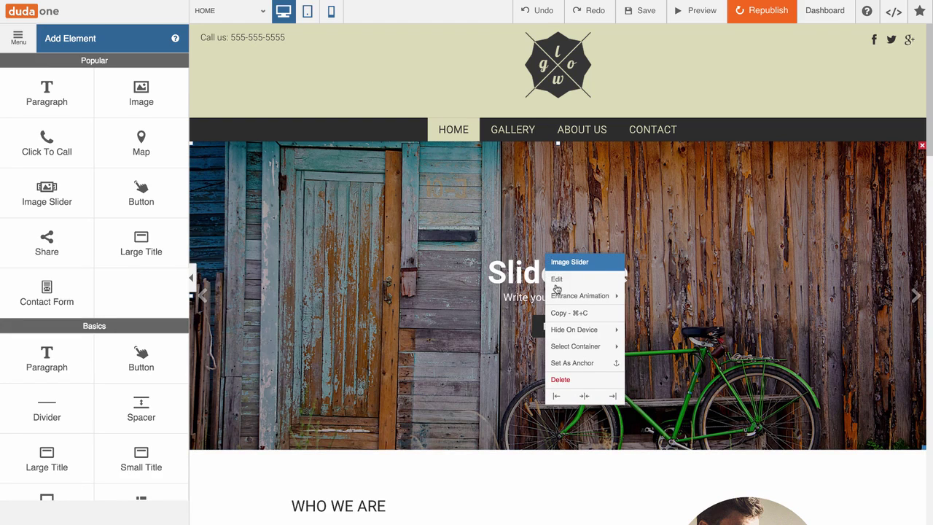
pyautogui.click(557, 280)
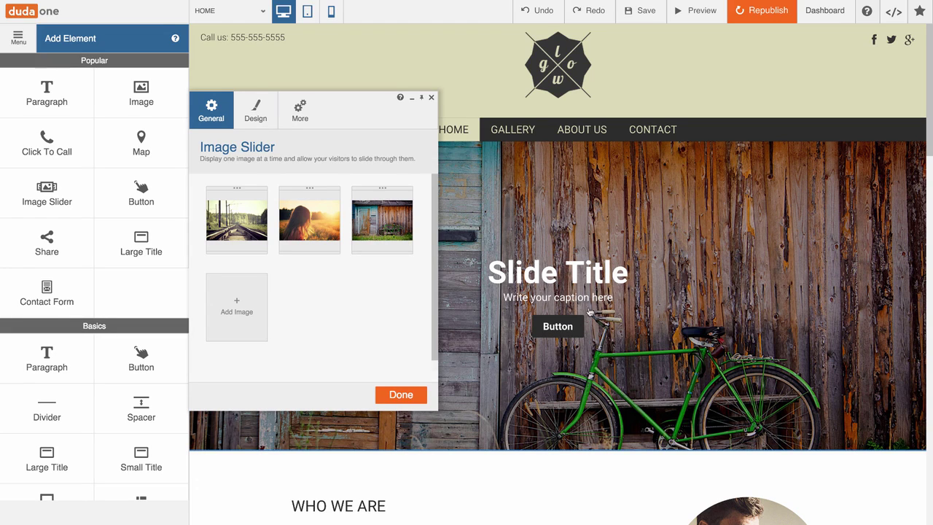
pyautogui.moveTo(236, 242)
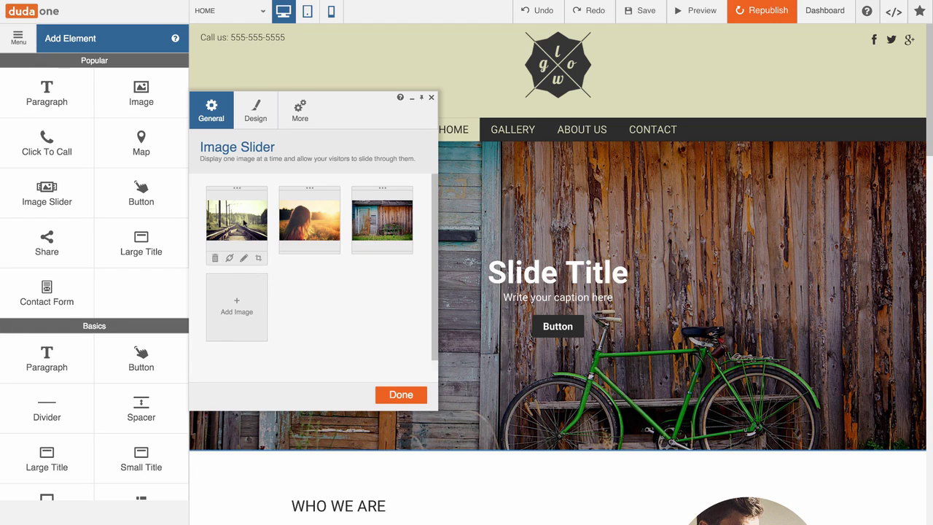
pyautogui.click(244, 261)
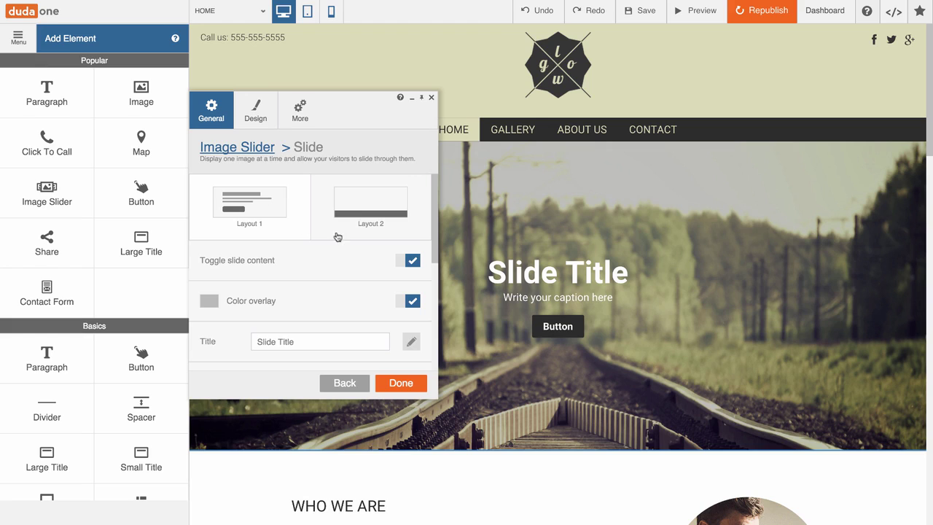
# Turn the first slide's content off and back on
pyautogui.click(413, 262)
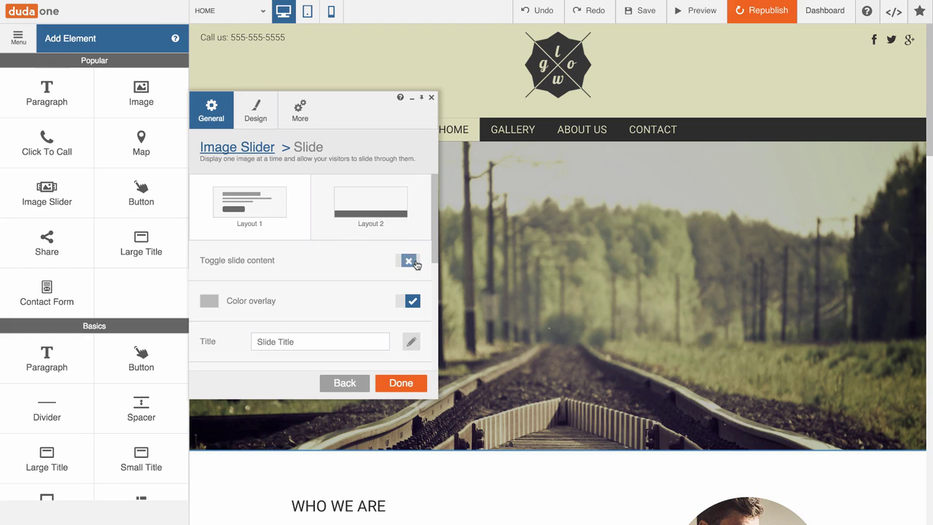
pyautogui.click(403, 261)
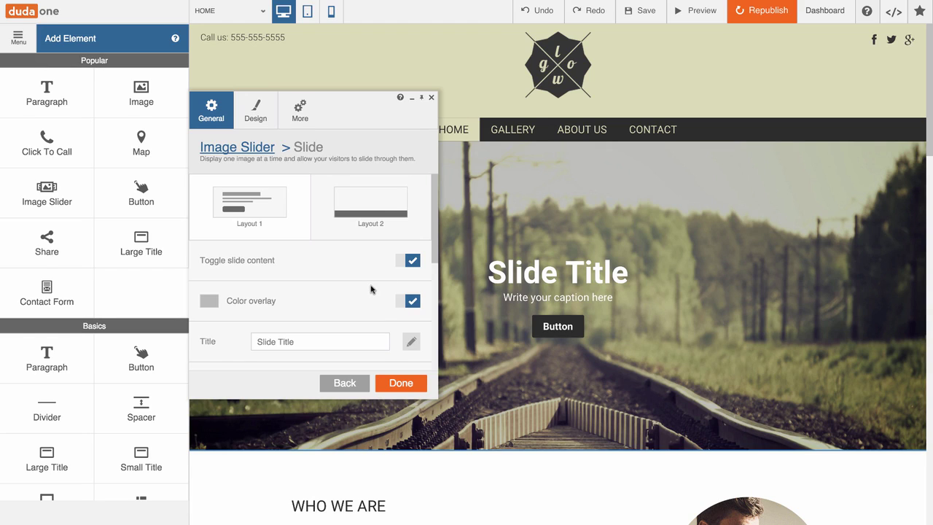
# Set the first slide's title to "Superior Photography"
pyautogui.scroll(-5, 337, 307)
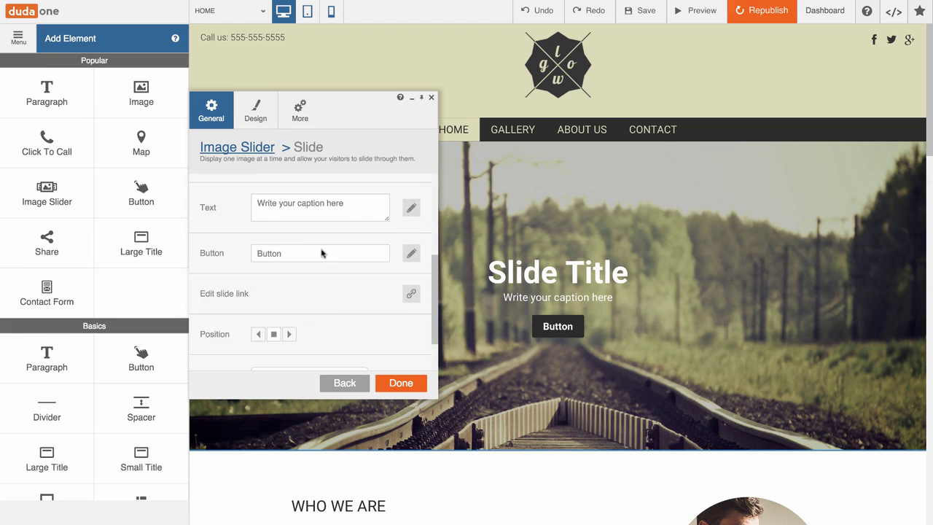
pyautogui.scroll(2, 321, 253)
pyautogui.tripleClick(306, 226)
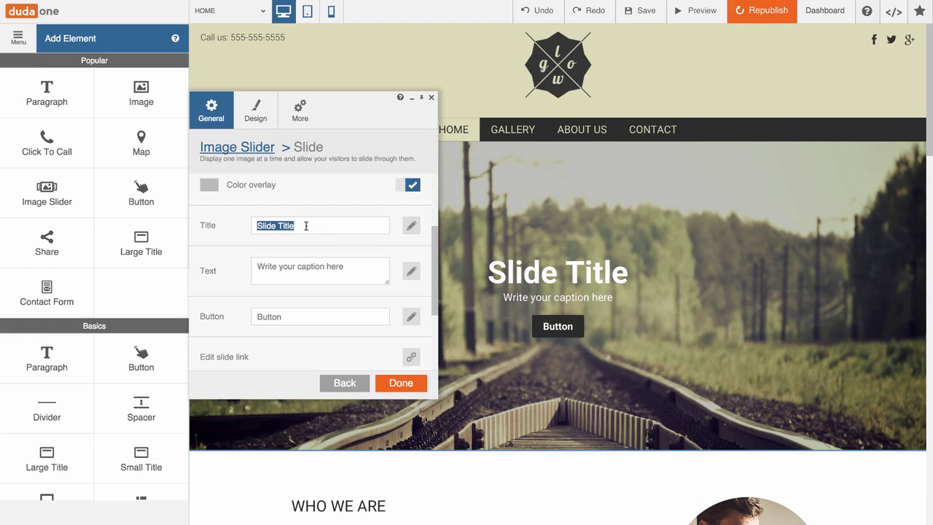
pyautogui.write('Su')
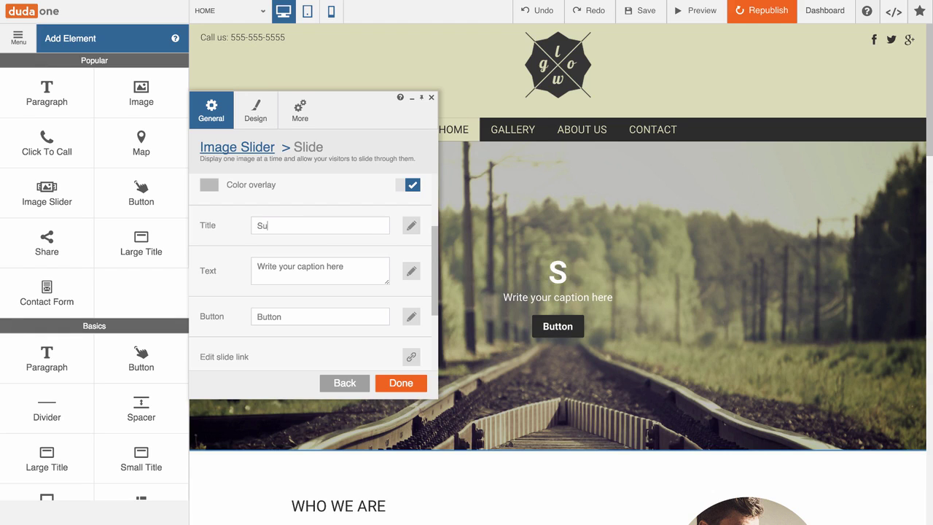
pyautogui.write('perior P')
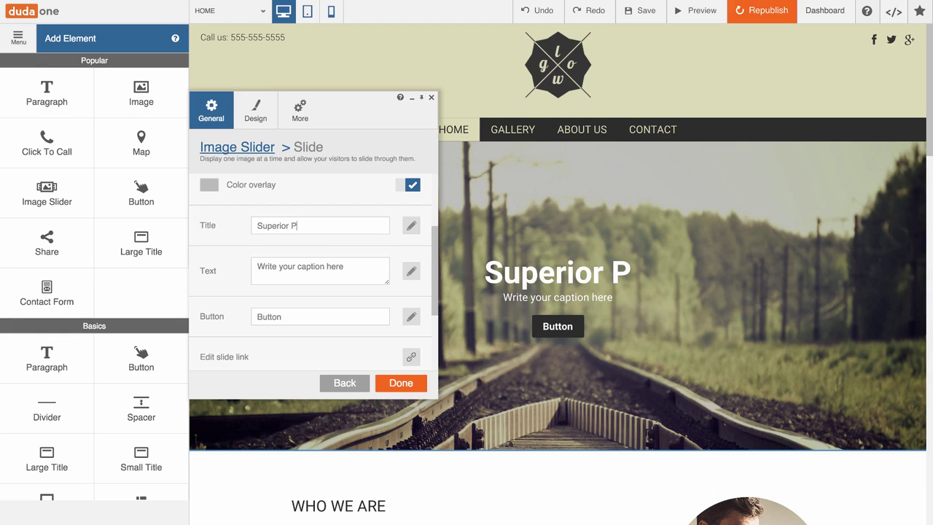
pyautogui.write('hotogrphy')
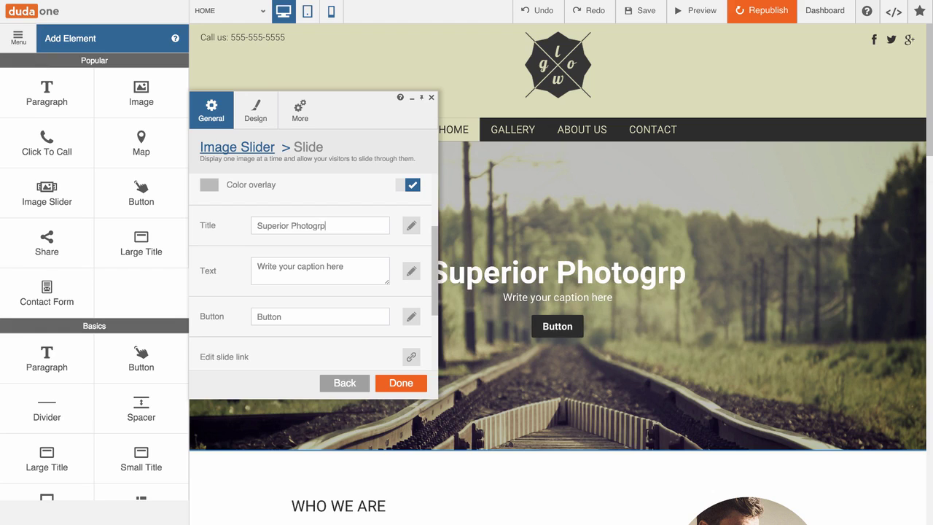
pyautogui.press('BackSpace')
pyautogui.press('BackSpace')
pyautogui.press('BackSpace')
pyautogui.press('BackSpace')
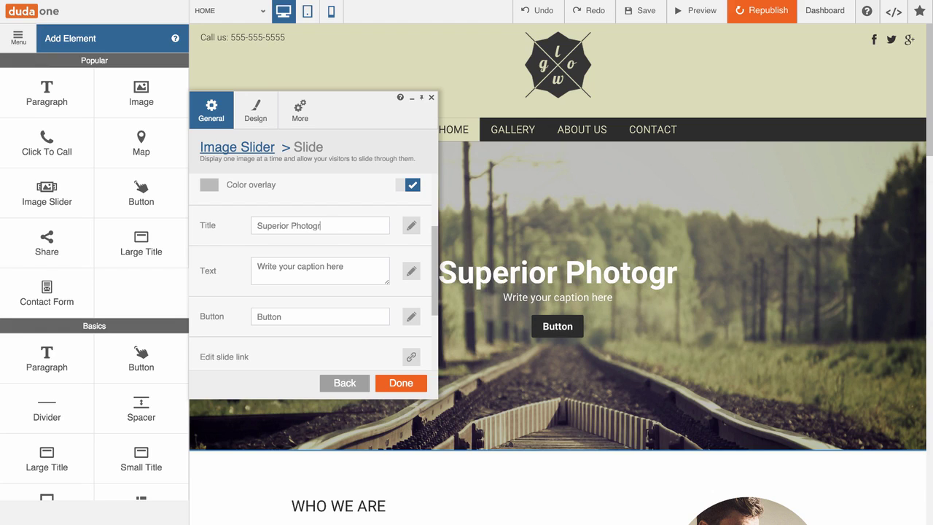
pyautogui.write('raphy')
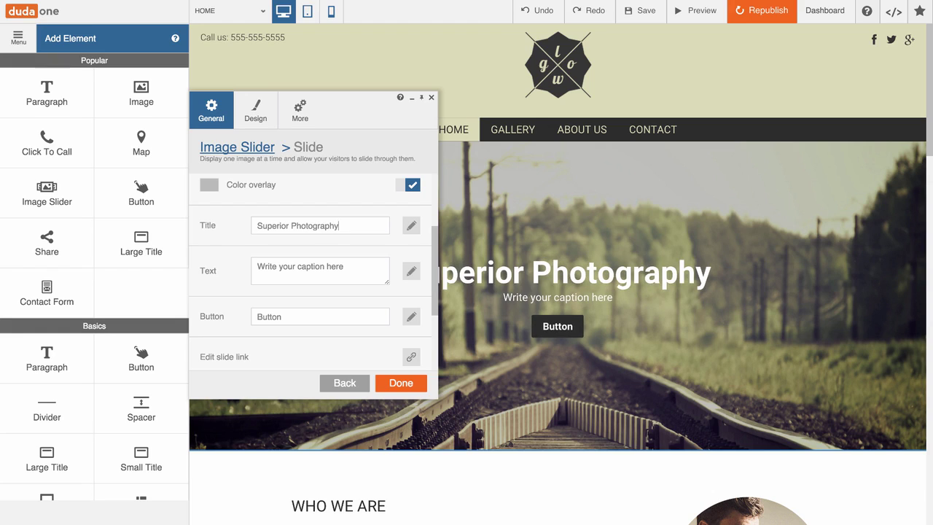
# Replace the first slide's caption text with "Capture all of life's moments"
pyautogui.tripleClick(322, 269)
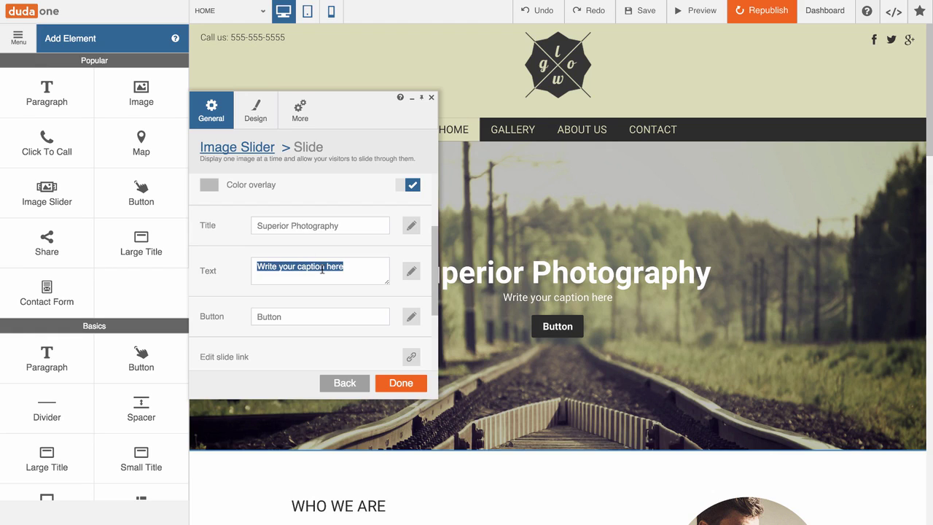
pyautogui.write('Captuyre')
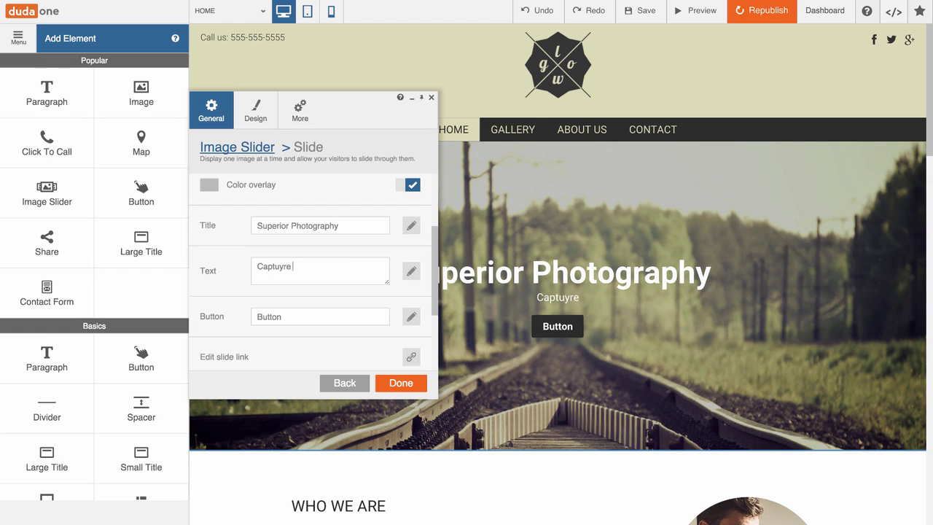
pyautogui.press('BackSpace')
pyautogui.press('BackSpace')
pyautogui.write('re all of lifes')
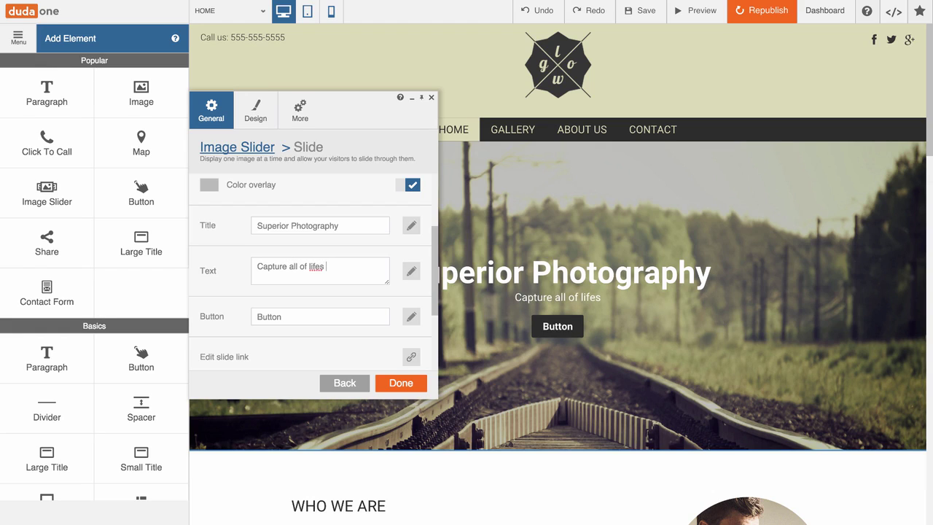
pyautogui.press('BackSpace')
pyautogui.press('BackSpace')
pyautogui.write("'s m")
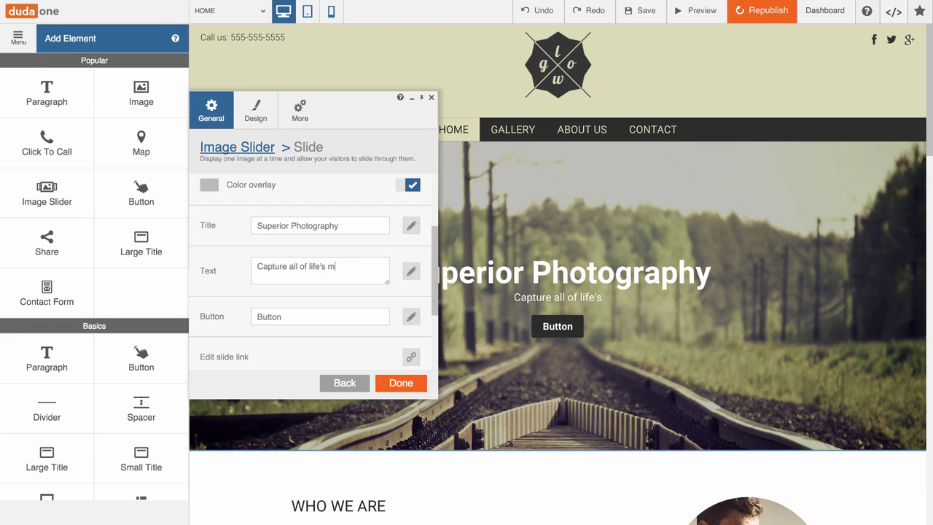
pyautogui.write('oments')
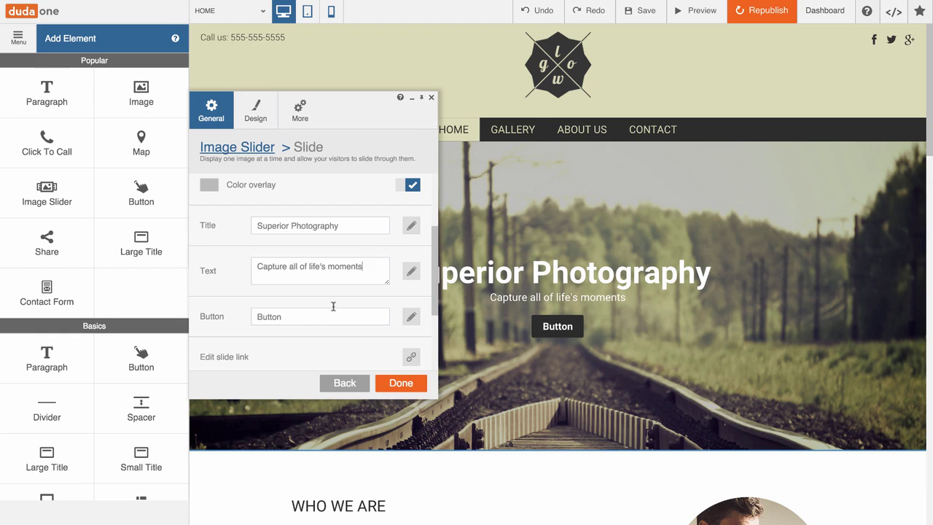
# Set the first slide's button label to "Learn More"
pyautogui.doubleClick(301, 316)
pyautogui.write('Leanr')
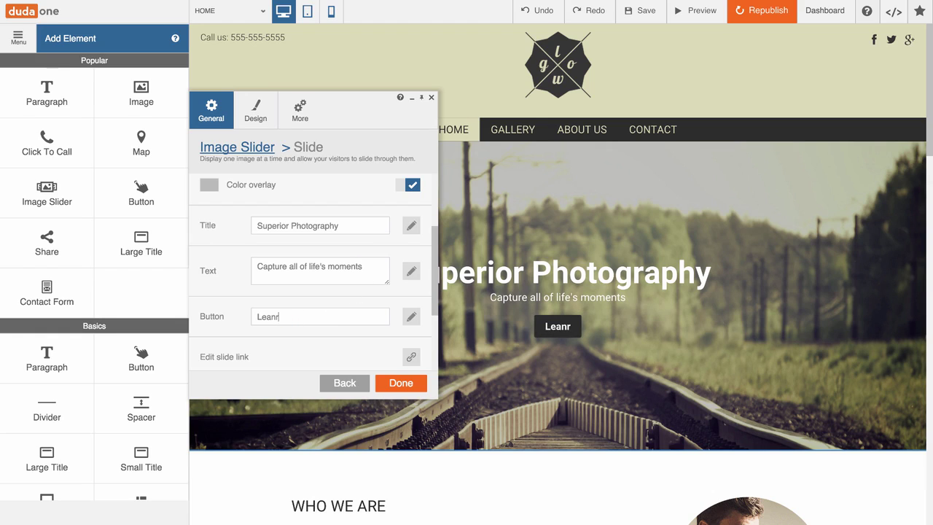
pyautogui.press('BackSpace')
pyautogui.press('BackSpace')
pyautogui.write('rn More')
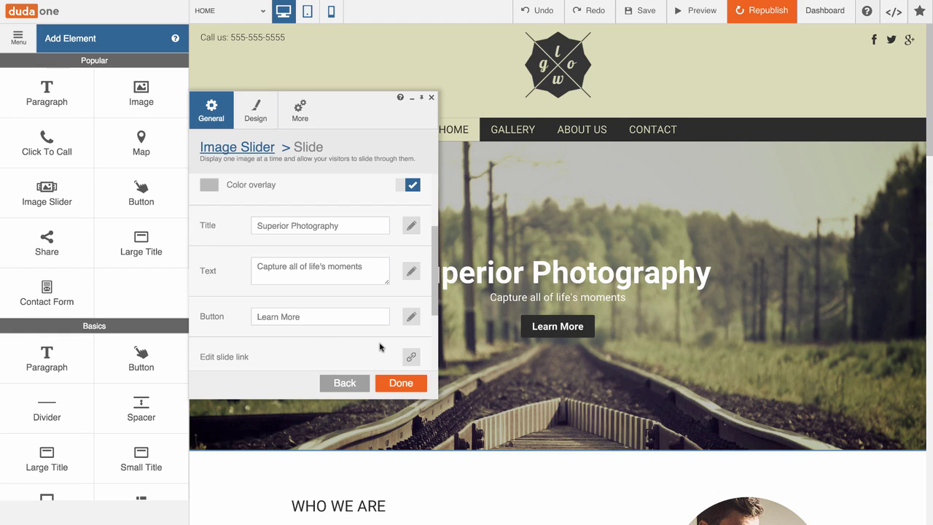
# Link the first slide to the existing Contact page and return to the slide's settings
pyautogui.scroll(-3, 378, 321)
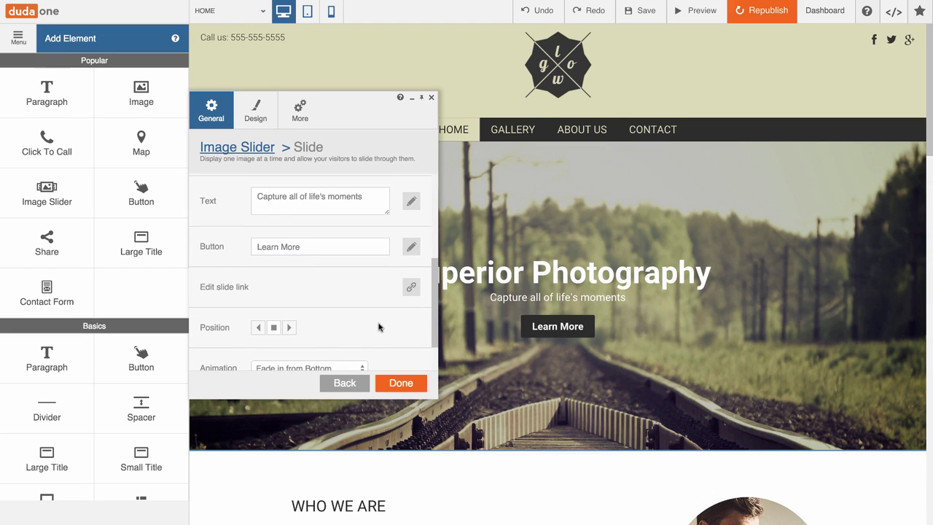
pyautogui.scroll(-1, 337, 290)
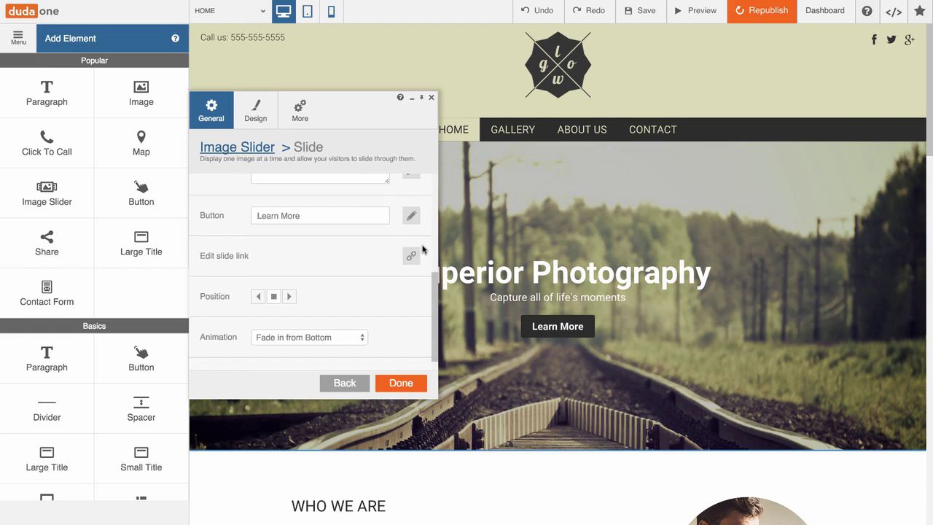
pyautogui.click(412, 257)
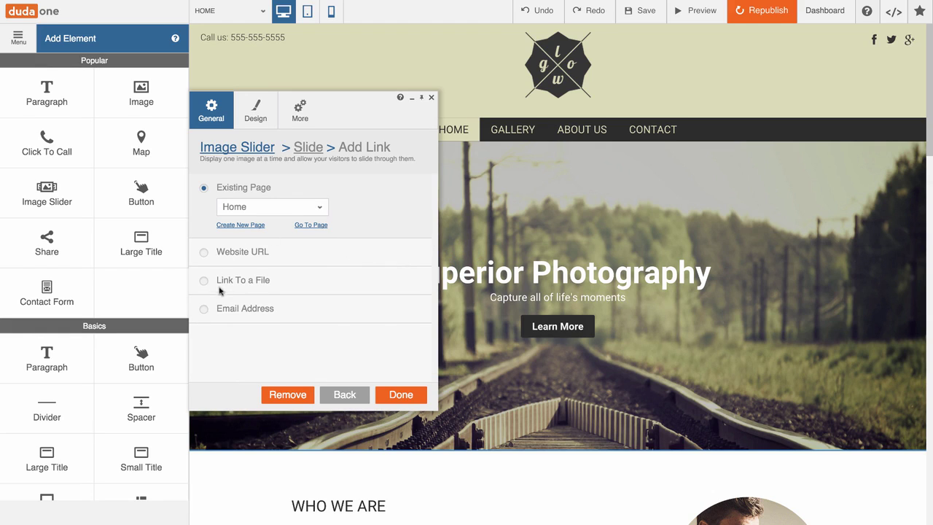
pyautogui.click(319, 207)
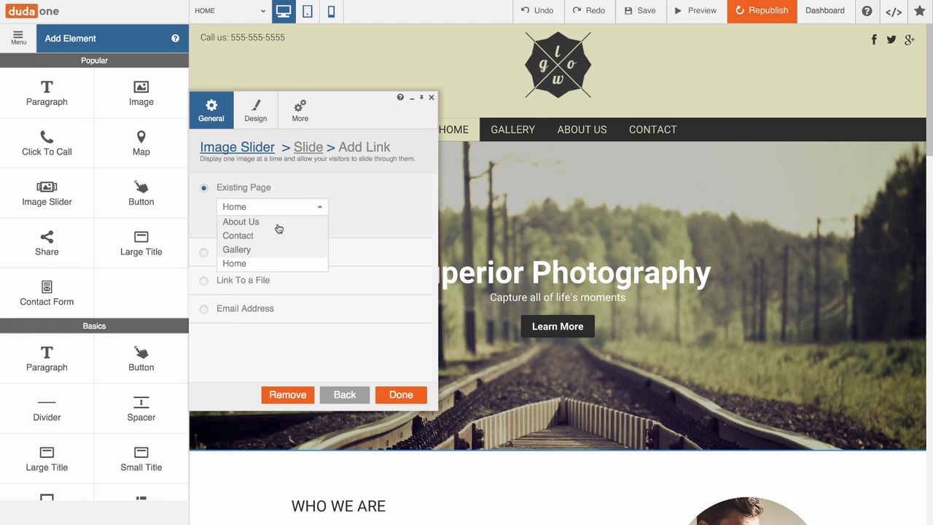
pyautogui.click(240, 237)
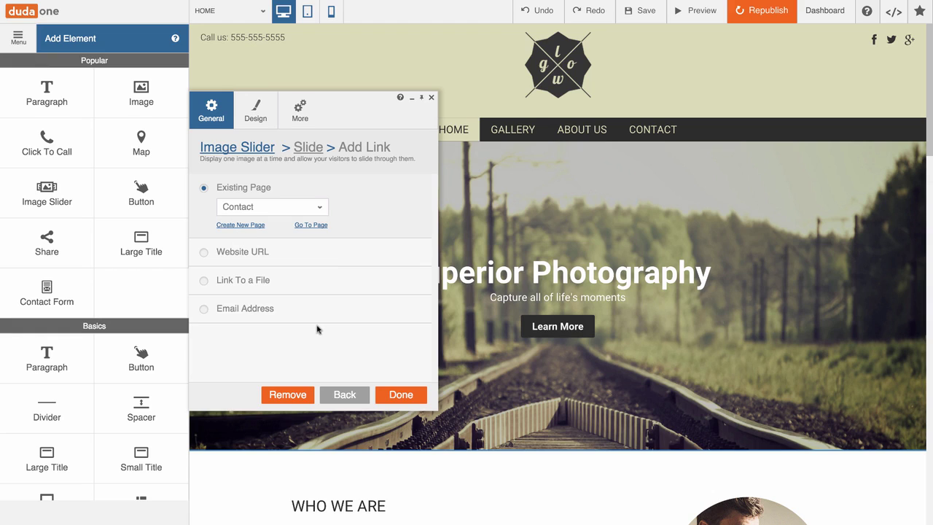
pyautogui.click(308, 149)
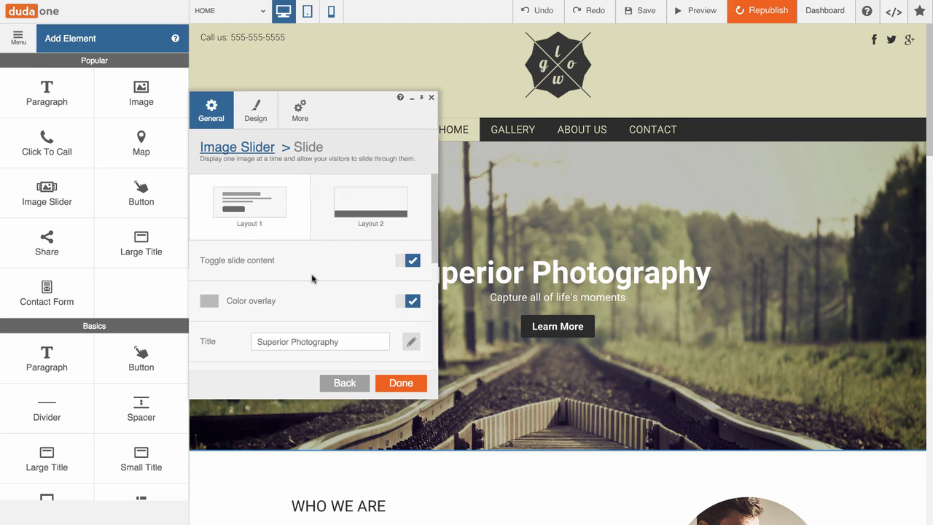
# Try the left and right positions for the first slide's content and set it back to centre
pyautogui.scroll(-5, 312, 278)
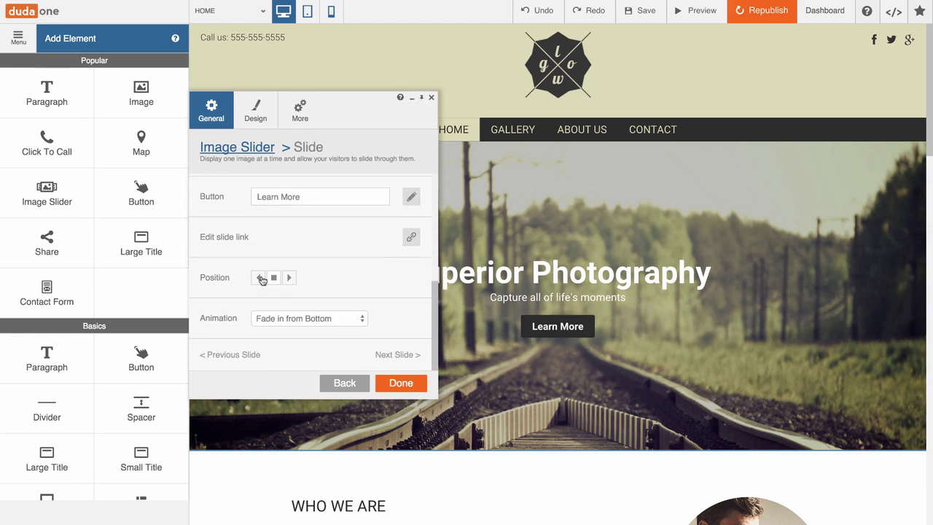
pyautogui.click(260, 277)
pyautogui.click(272, 278)
pyautogui.click(290, 278)
pyautogui.click(274, 278)
# Try the Bounce, Wobble and Rotate in animations on the first slide's content, and set the animation to Slide in from top
pyautogui.click(357, 316)
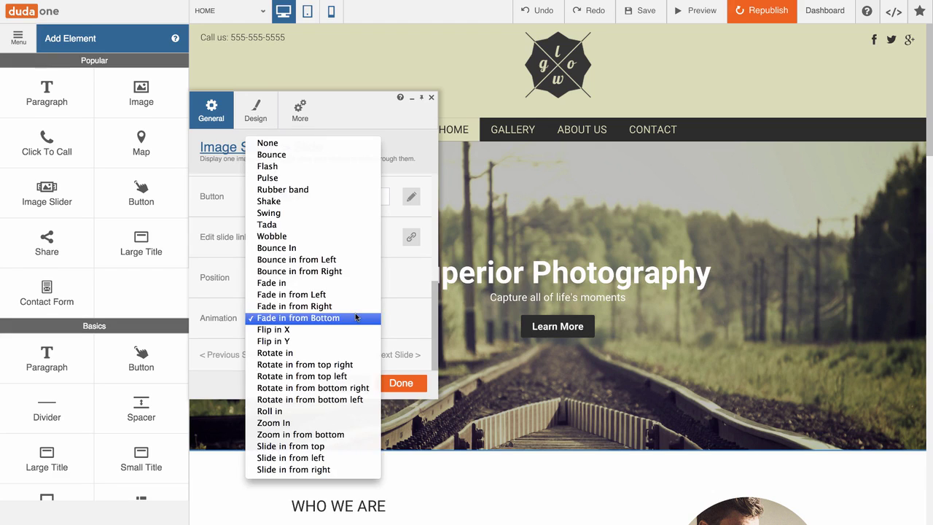
pyautogui.click(298, 155)
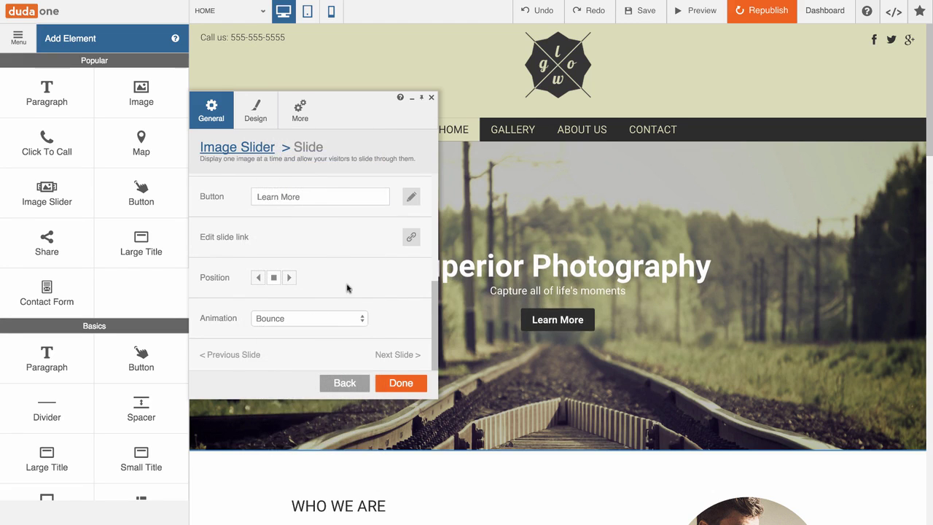
pyautogui.click(357, 318)
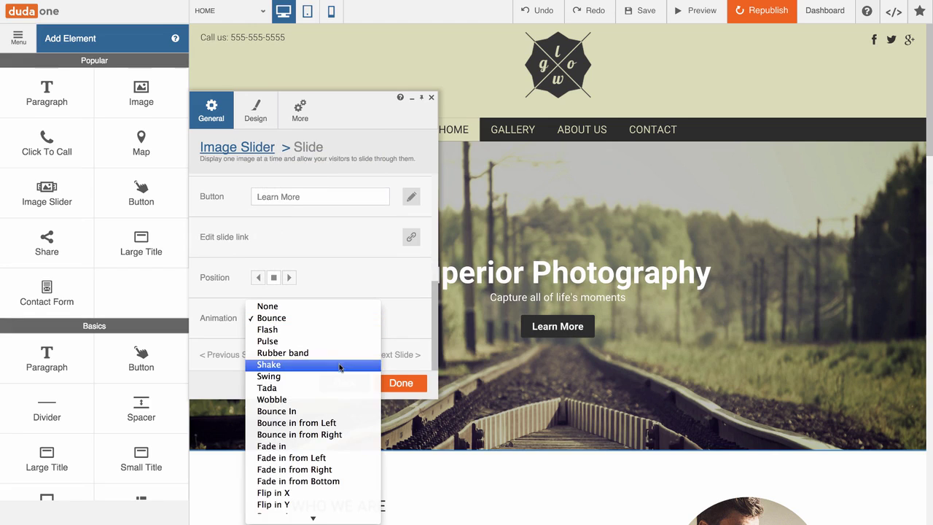
pyautogui.click(293, 400)
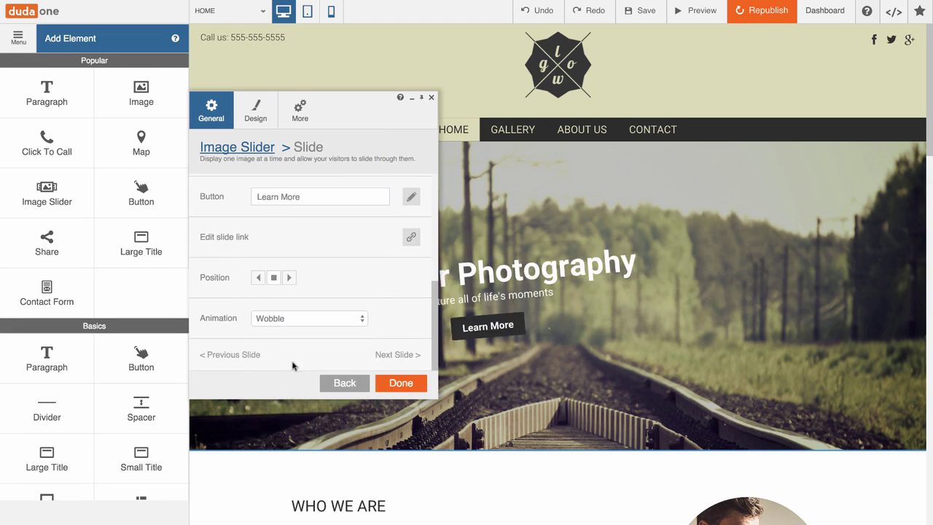
pyautogui.click(356, 318)
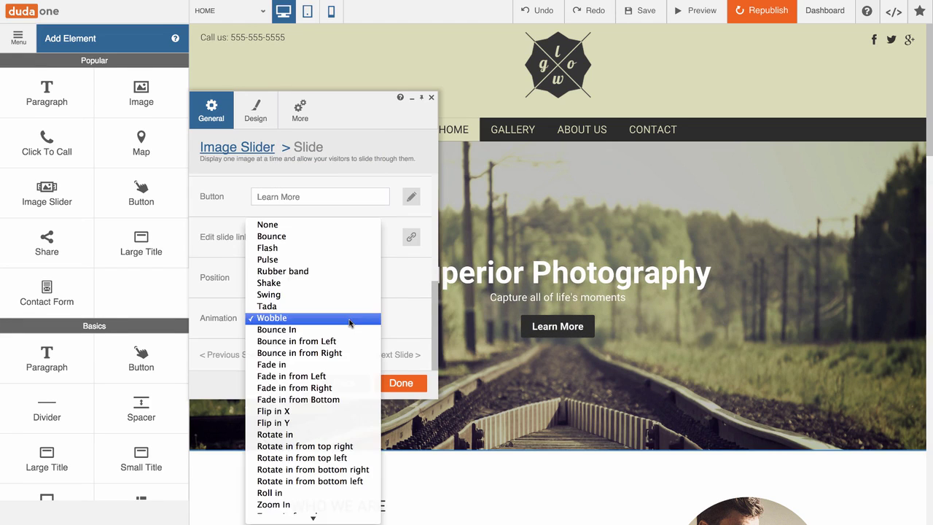
pyautogui.click(337, 435)
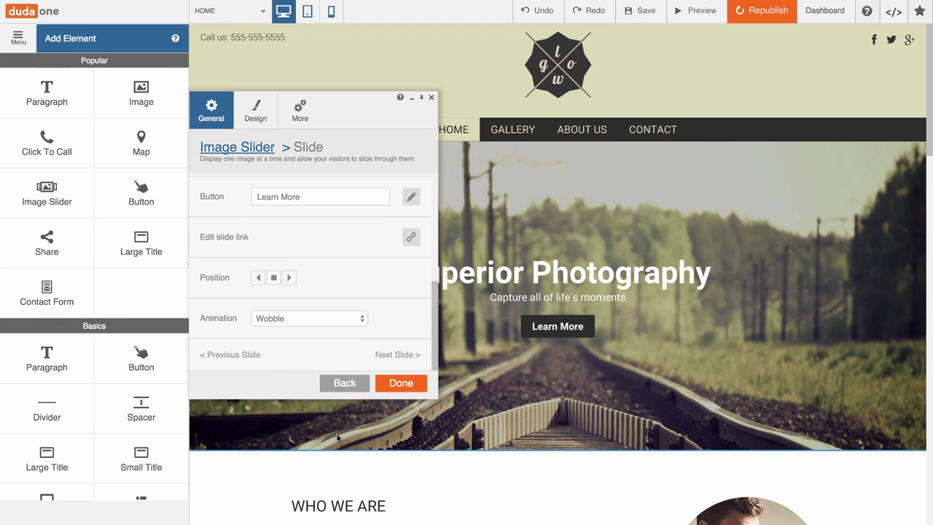
pyautogui.click(358, 319)
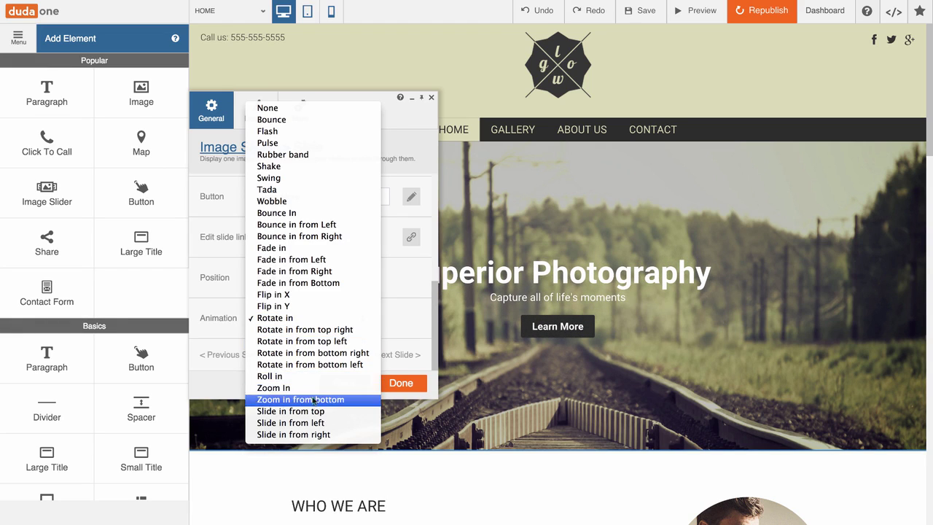
pyautogui.click(297, 413)
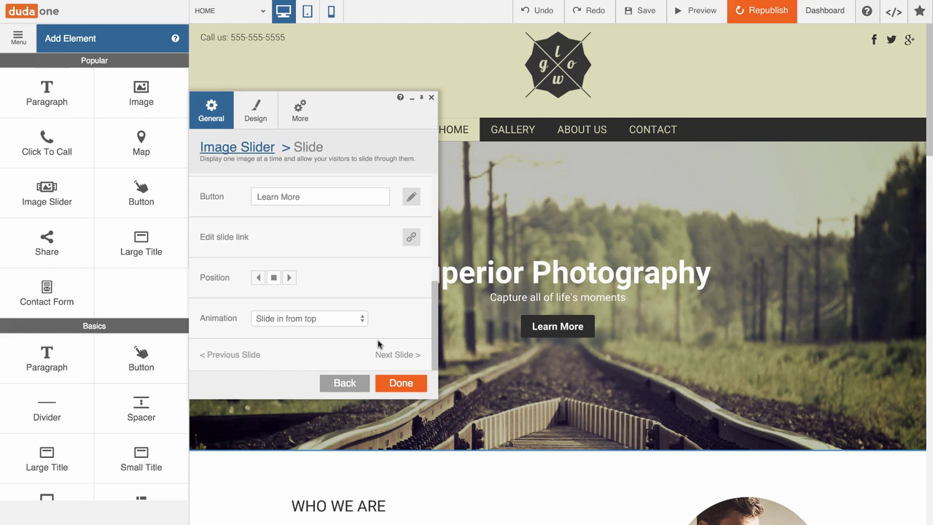
# Turn the first slide's color overlay off and back on
pyautogui.scroll(5, 377, 344)
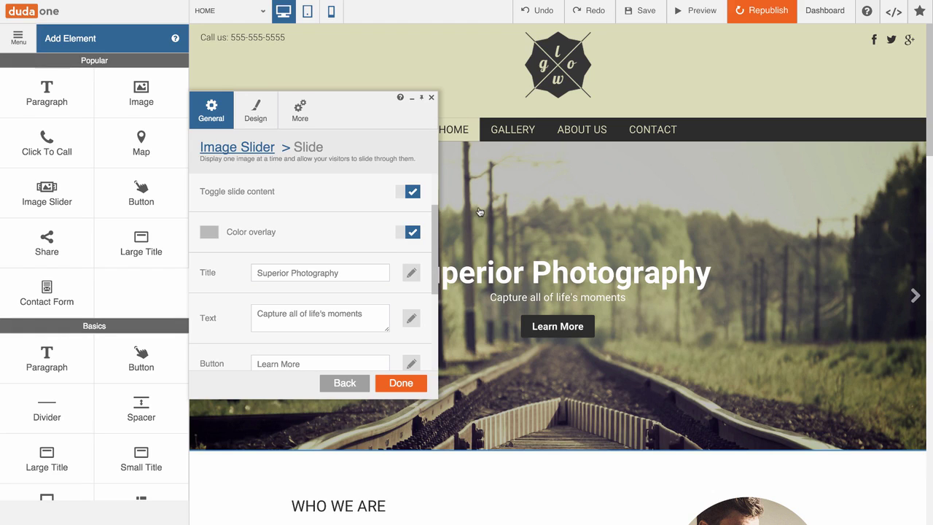
pyautogui.click(412, 233)
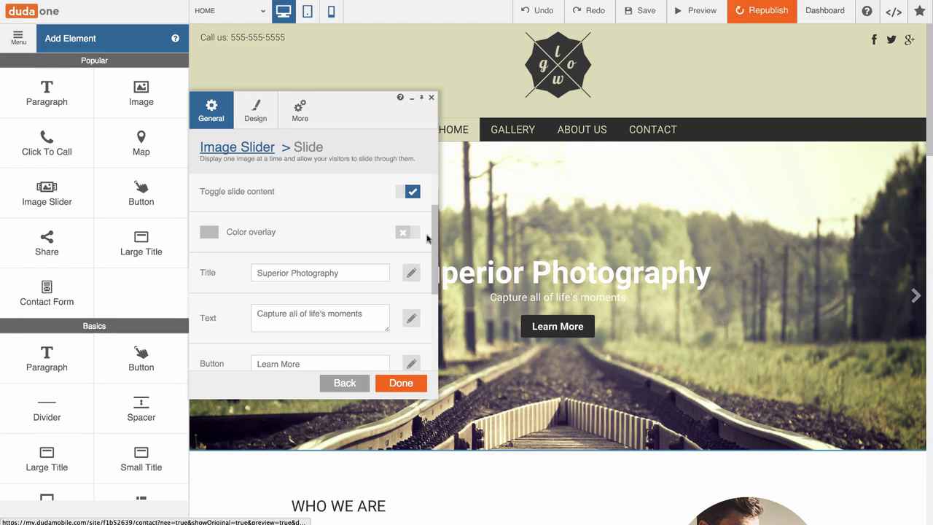
pyautogui.click(409, 233)
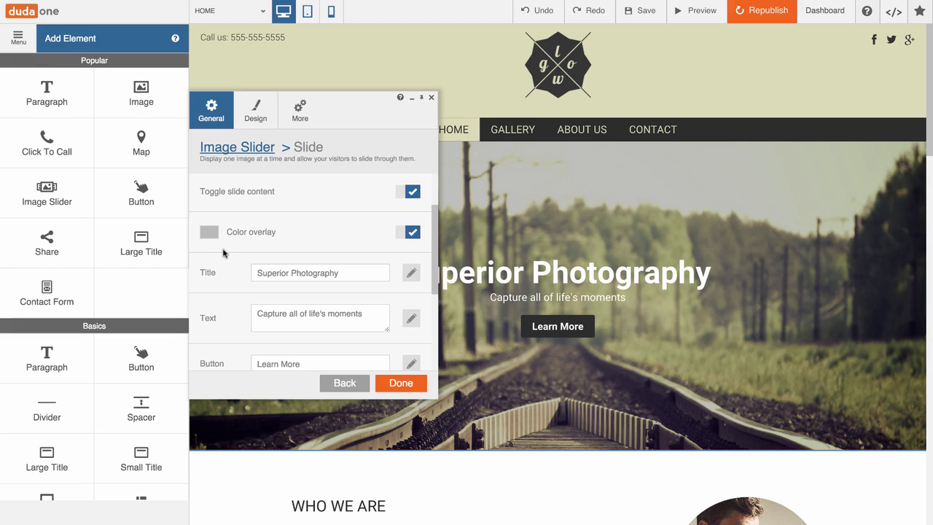
# Set the first slide's color overlay to the dark charcoal palette color at 30% opacity
pyautogui.click(211, 234)
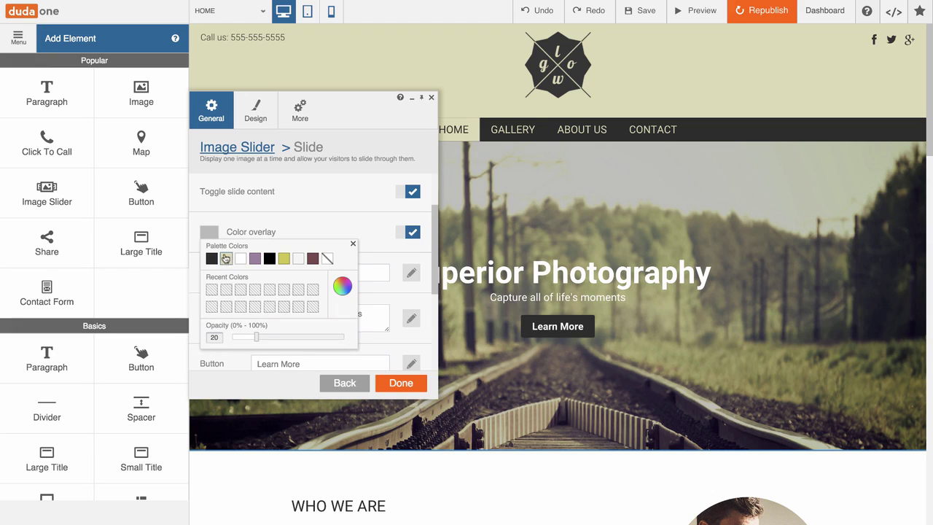
pyautogui.click(212, 259)
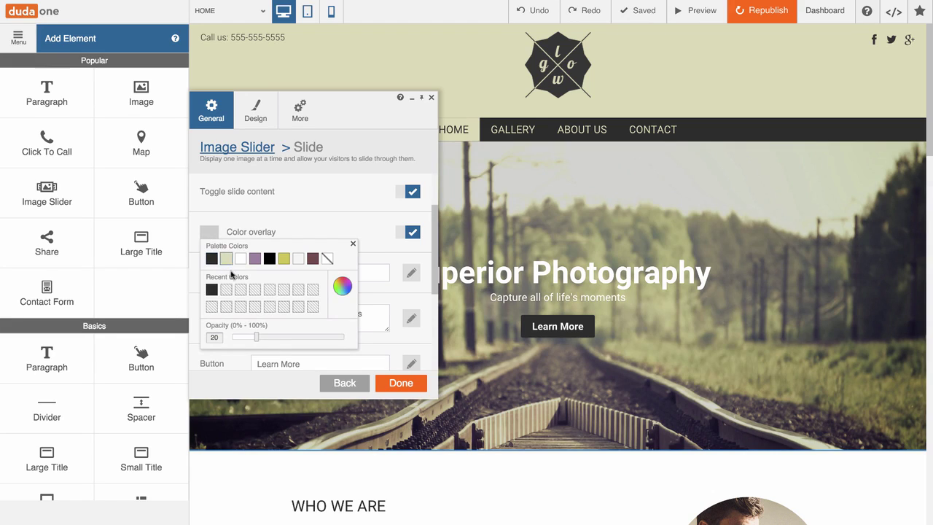
pyautogui.moveTo(257, 340)
pyautogui.mouseDown()
pyautogui.moveTo(236, 338)
pyautogui.moveTo(263, 335)
pyautogui.mouseUp()
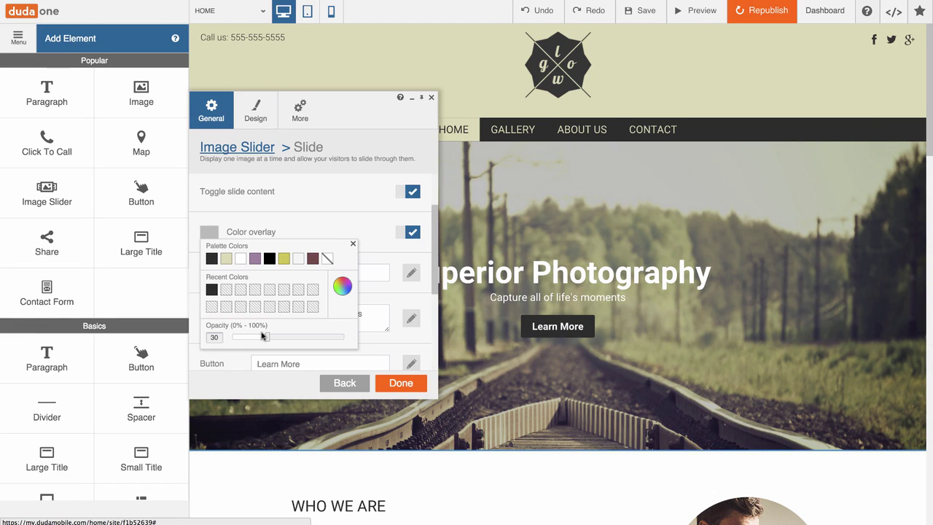
pyautogui.click(353, 245)
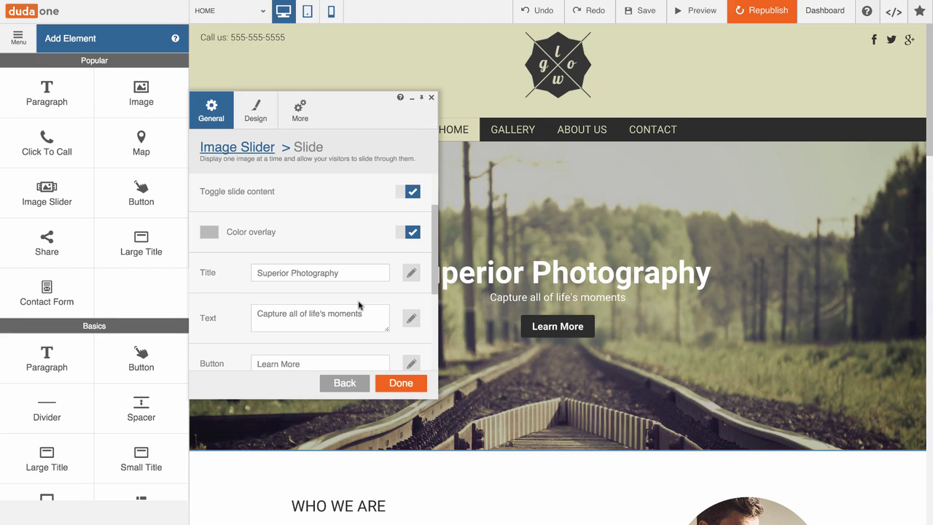
# Go to the second slide's settings and switch its content to Layout 2
pyautogui.scroll(-5, 358, 304)
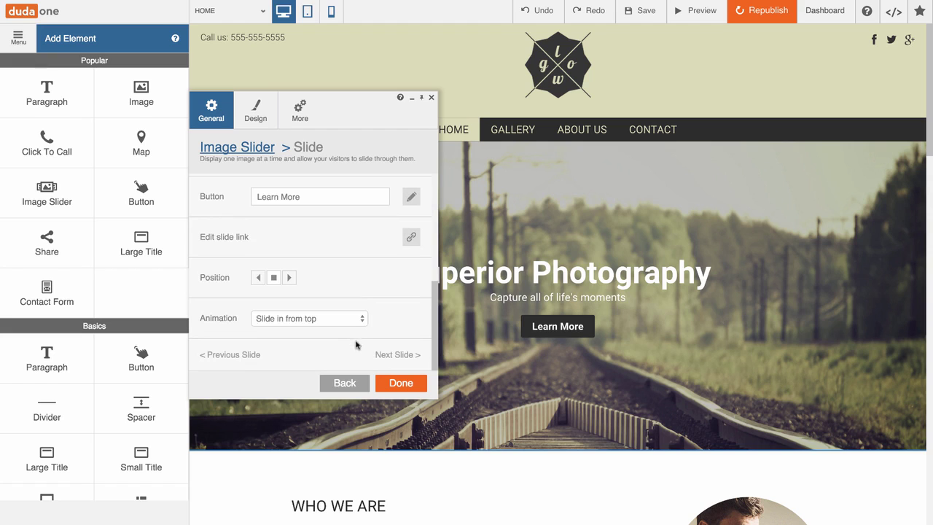
pyautogui.click(392, 355)
pyautogui.scroll(5, 343, 281)
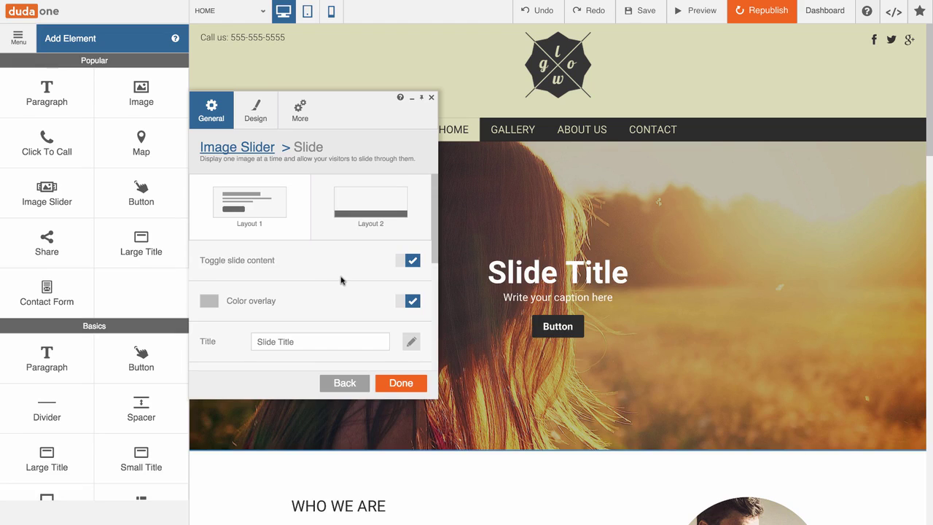
pyautogui.click(356, 209)
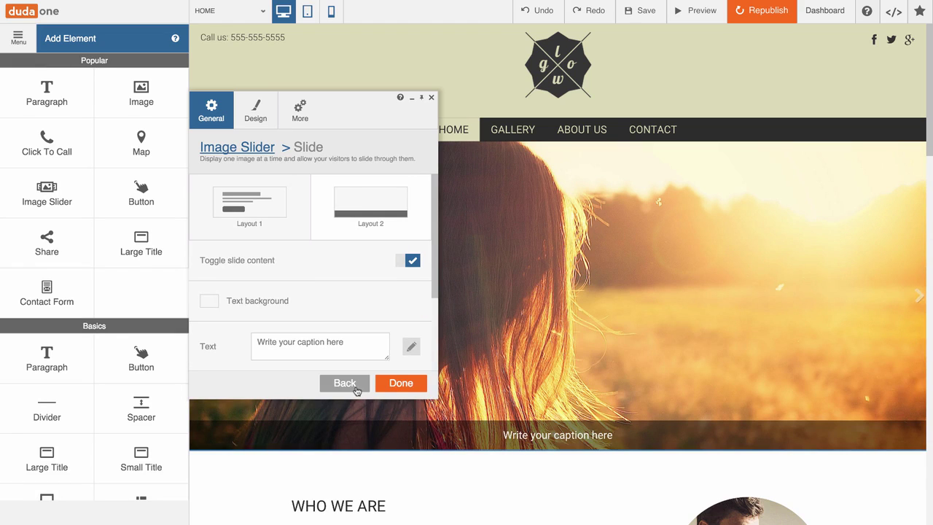
# Replace the second slide's placeholder caption with "CAPTURE THE SUNSET"
pyautogui.scroll(-2, 314, 268)
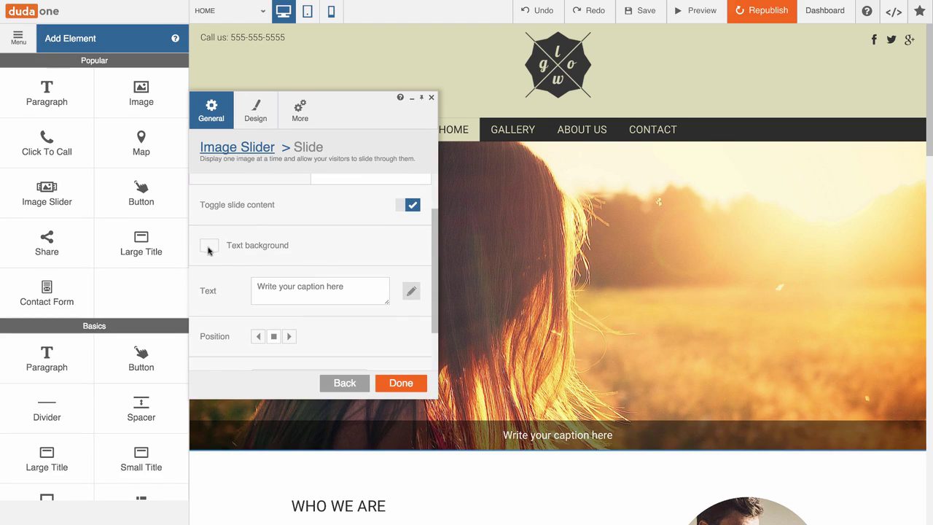
pyautogui.tripleClick(343, 286)
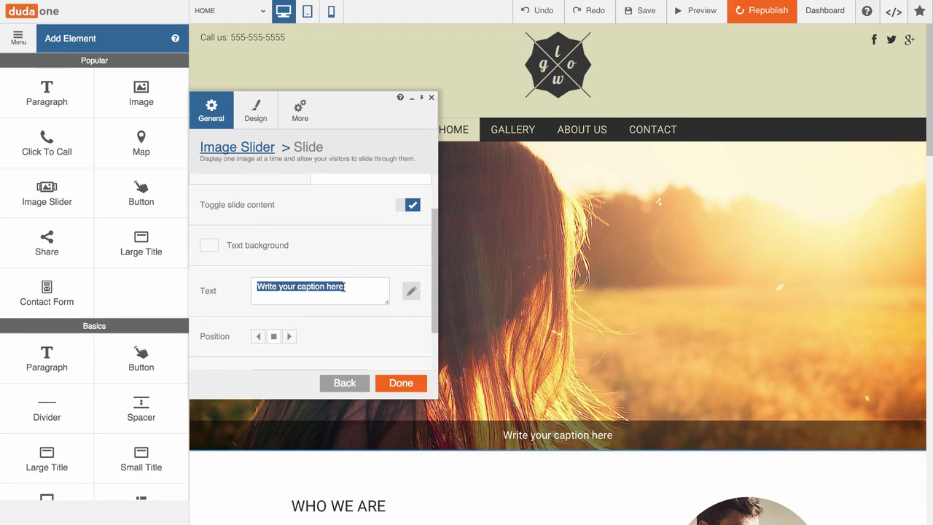
pyautogui.write('CA')
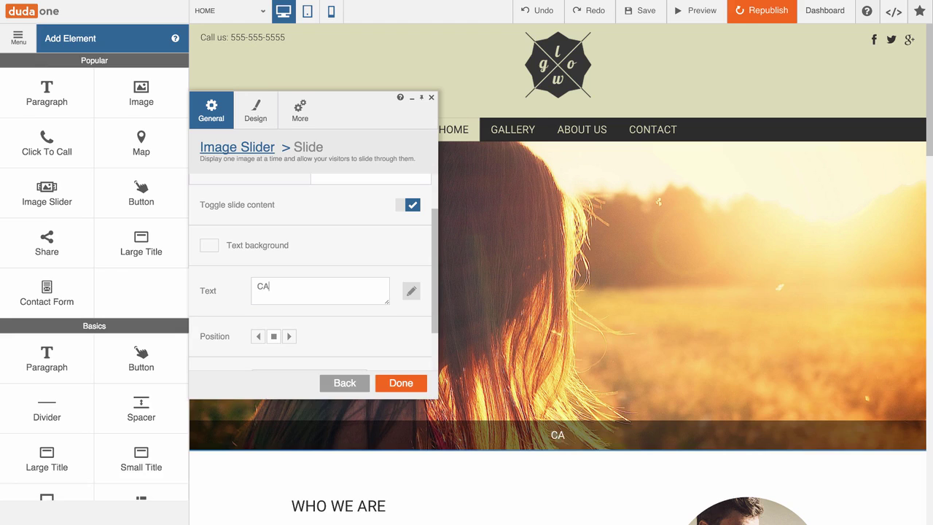
pyautogui.write('PTURE THE SUN')
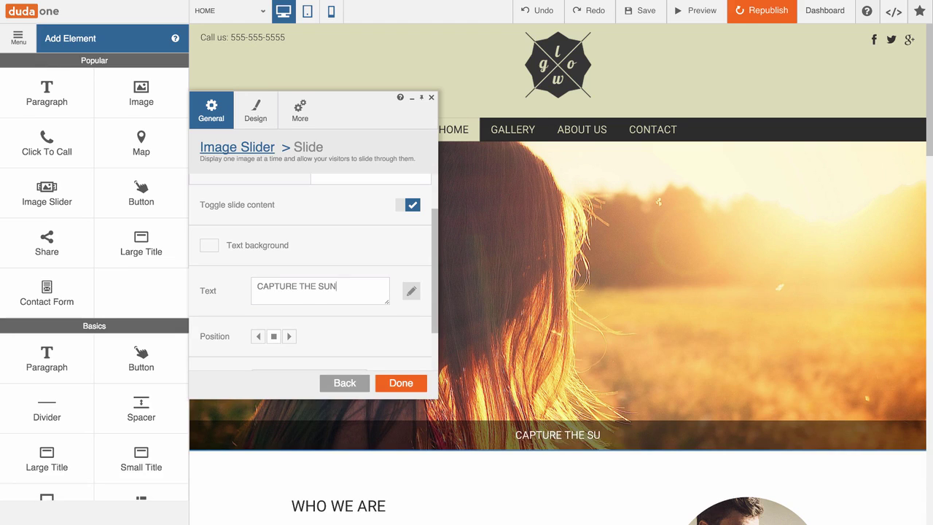
pyautogui.write('SET')
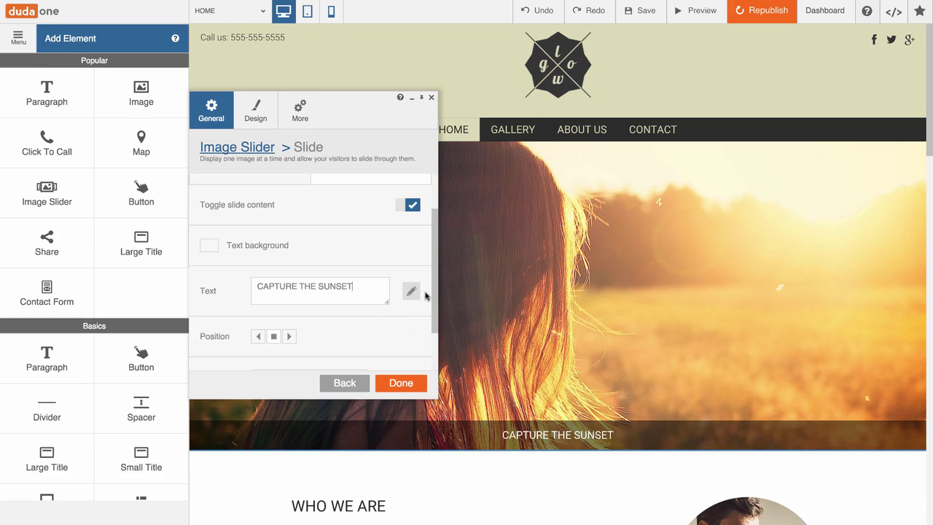
# Style the second slide's caption at 47px in bold and return to the slide's settings
pyautogui.click(411, 292)
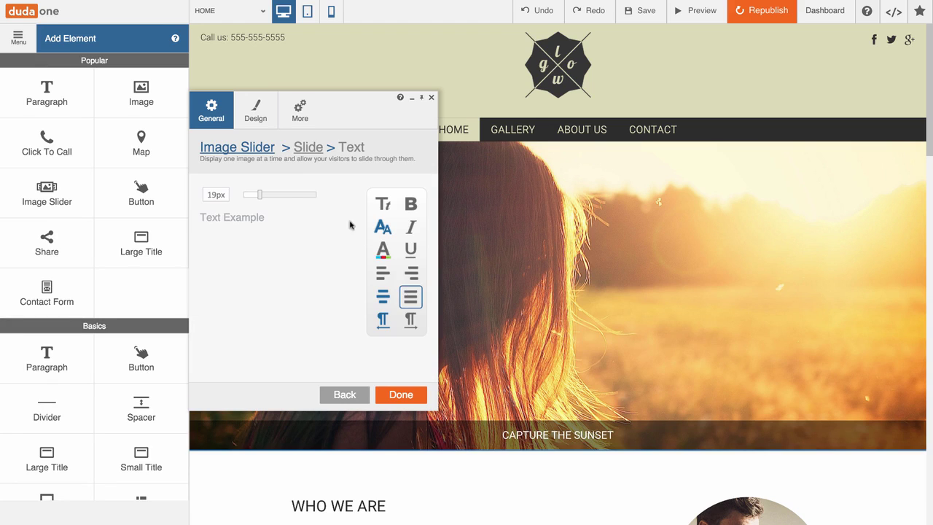
pyautogui.moveTo(260, 195); pyautogui.dragTo(290, 200)
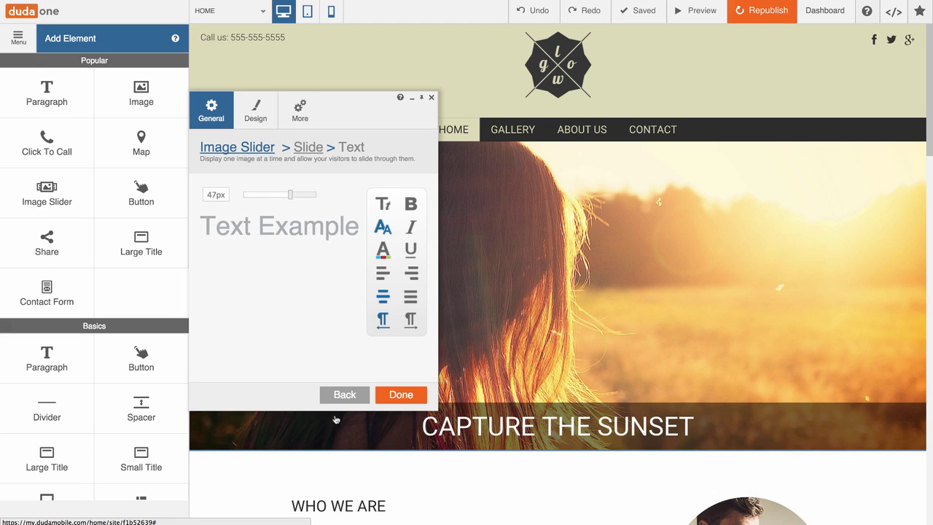
pyautogui.click(403, 207)
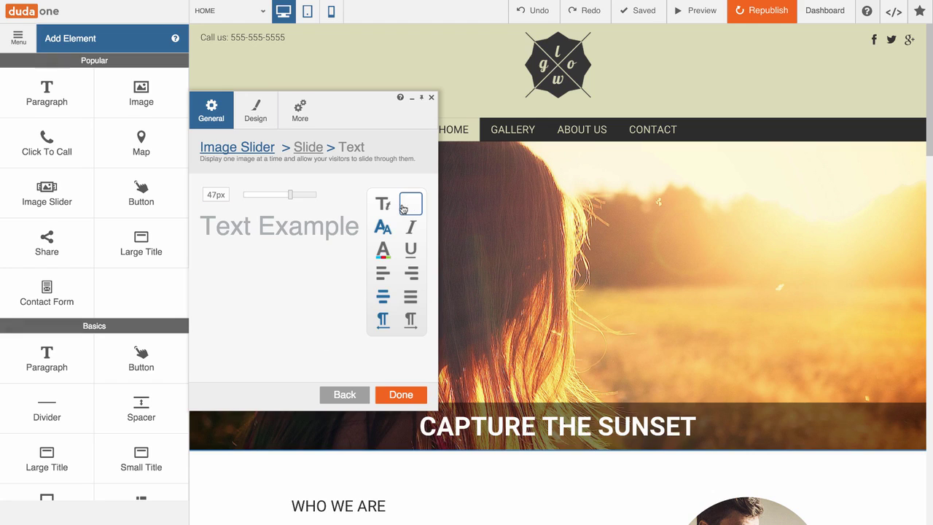
pyautogui.click(309, 147)
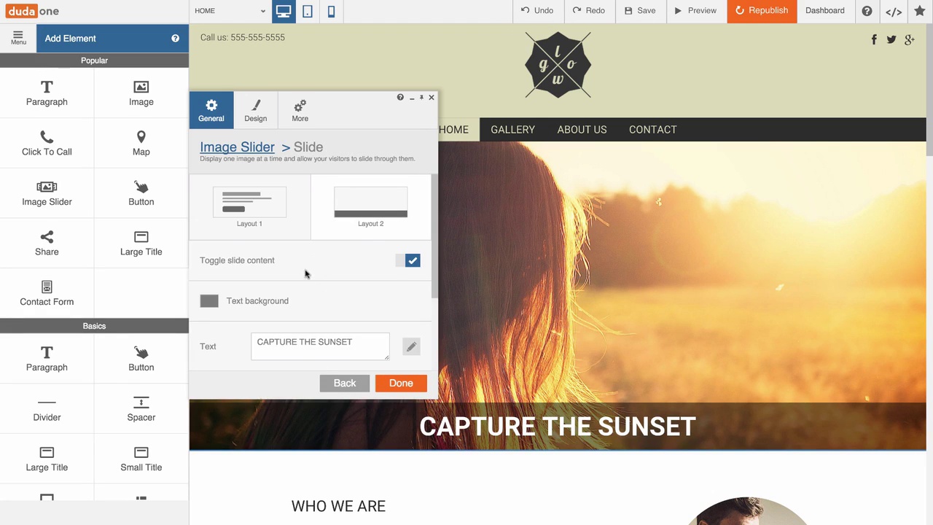
# Try the caption's left position on the second slide, and set its position to the right
pyautogui.scroll(-3, 305, 274)
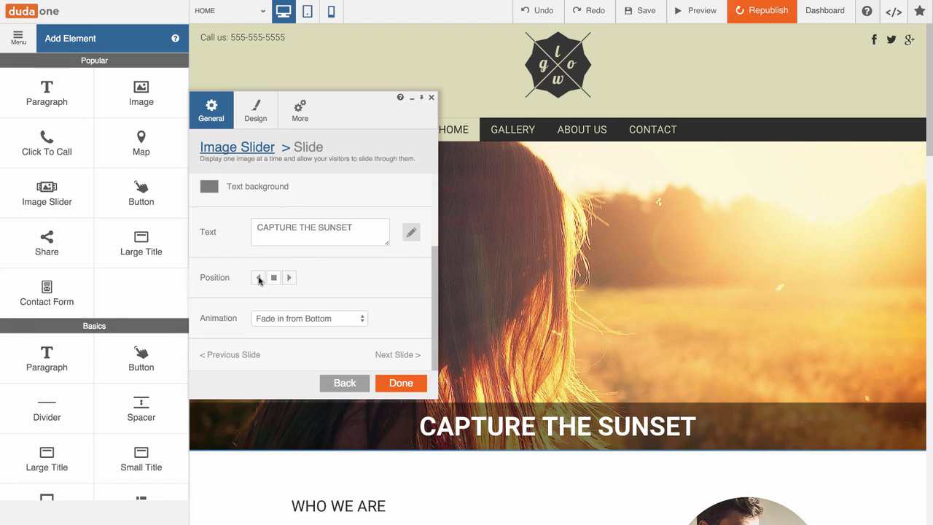
pyautogui.click(259, 278)
pyautogui.click(288, 278)
# Set the second slide's caption animation to Roll in, and finish editing the slider from the third slide's settings
pyautogui.click(338, 318)
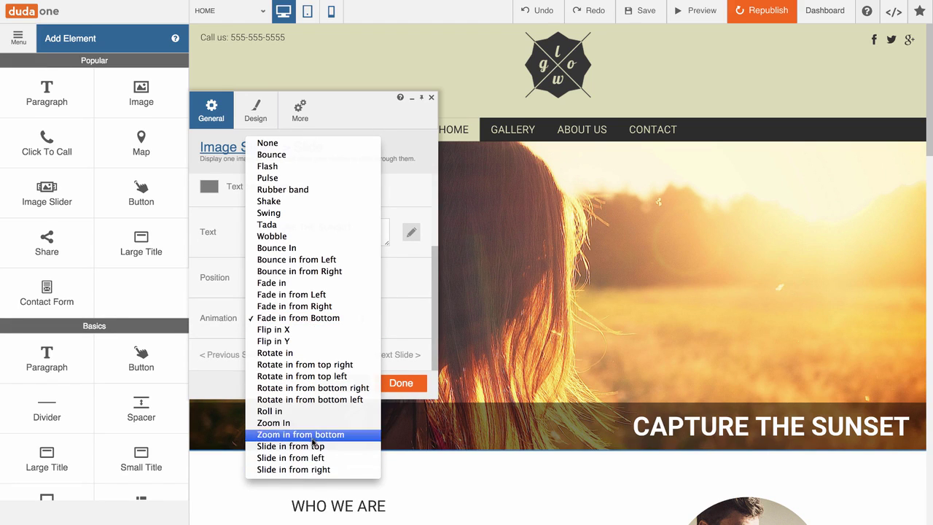
pyautogui.press('Escape')
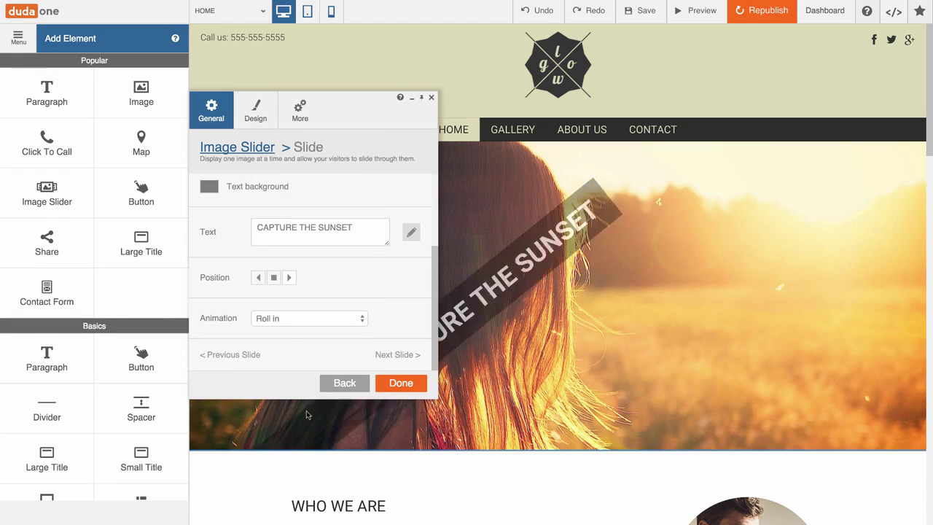
pyautogui.click(312, 320)
pyautogui.click(309, 330)
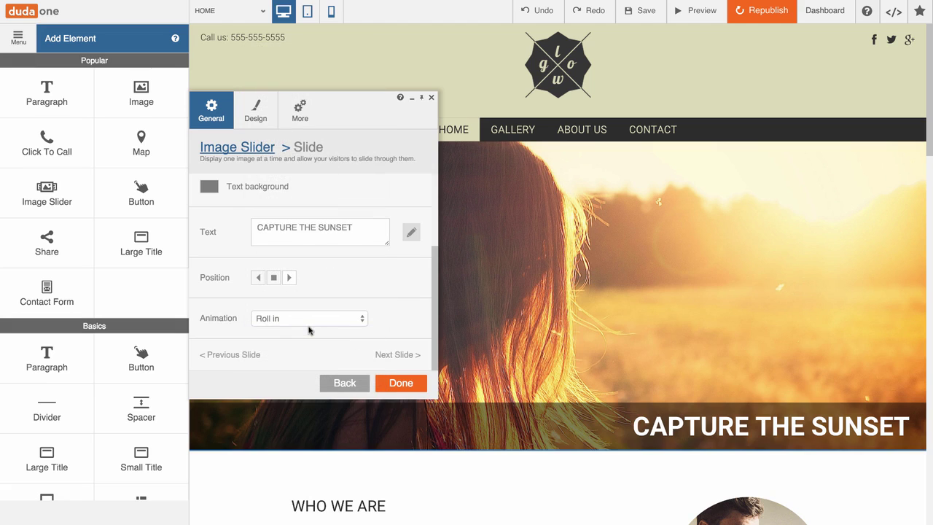
pyautogui.click(389, 357)
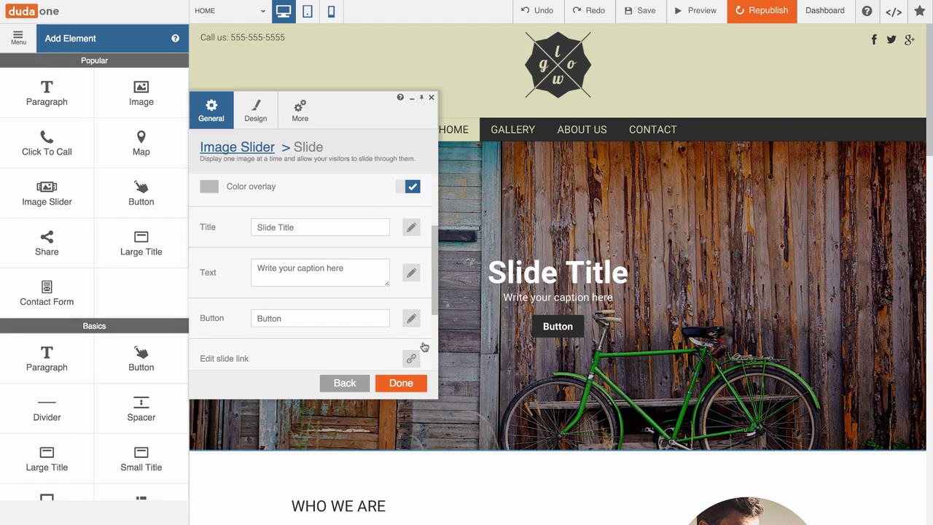
pyautogui.click(401, 382)
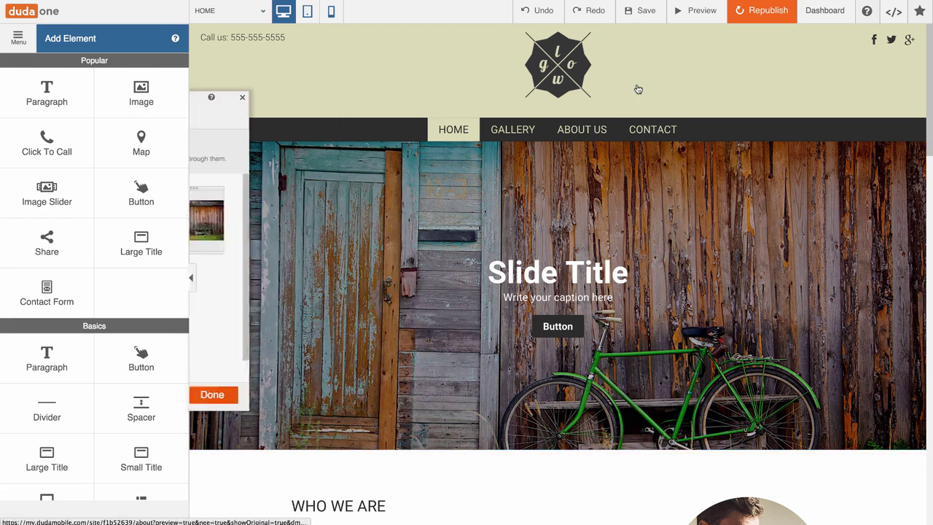
# Preview the desktop site, advance through all three slides of the image slider, and return to the editor
pyautogui.click(694, 11)
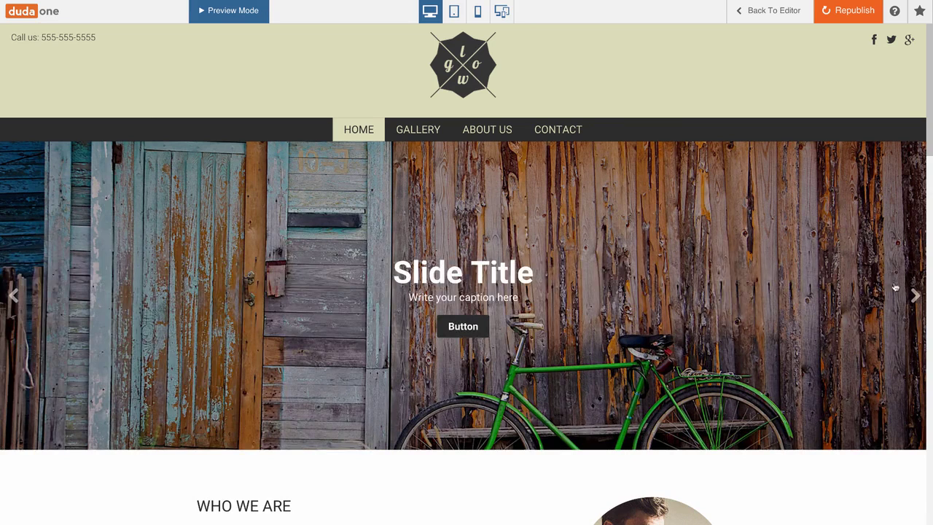
pyautogui.click(913, 295)
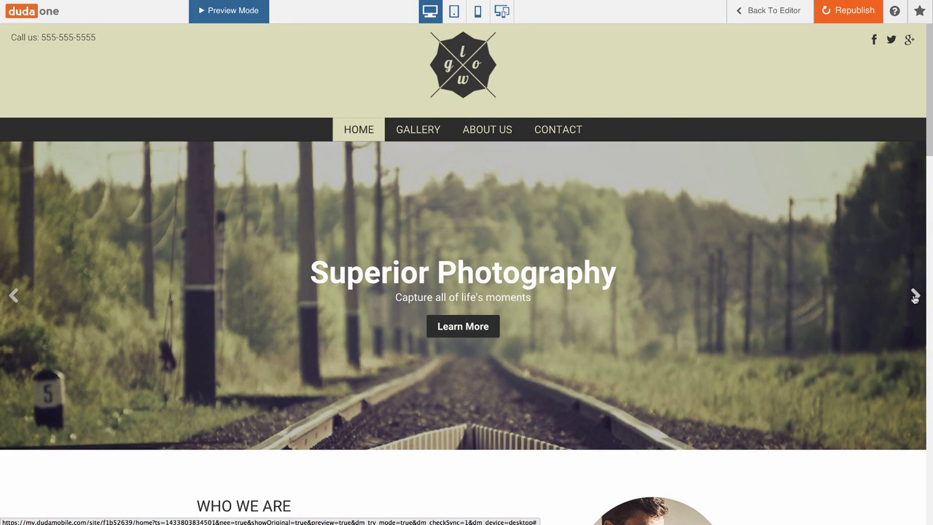
pyautogui.click(914, 295)
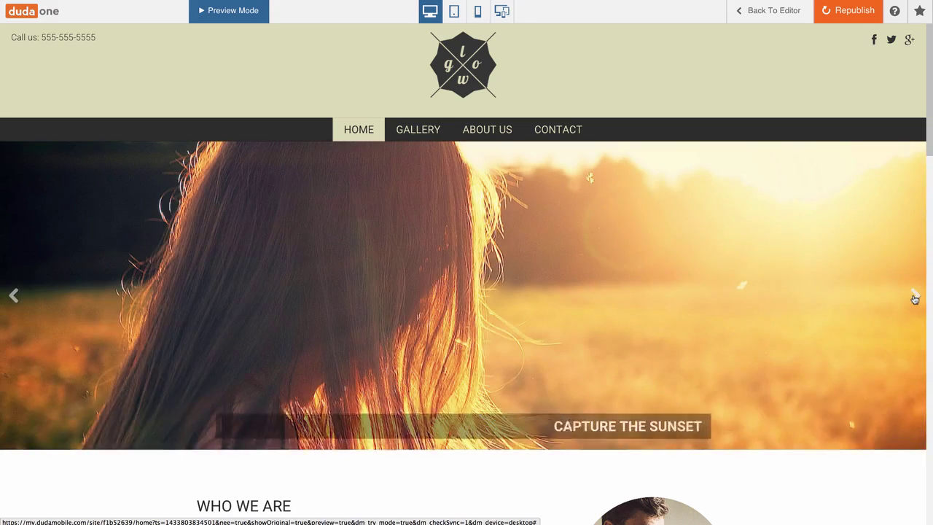
pyautogui.click(914, 296)
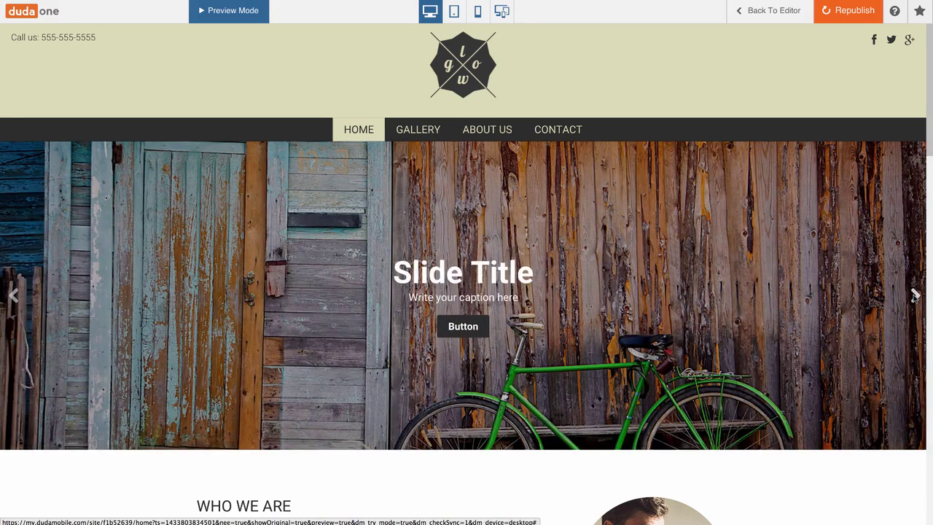
pyautogui.click(771, 11)
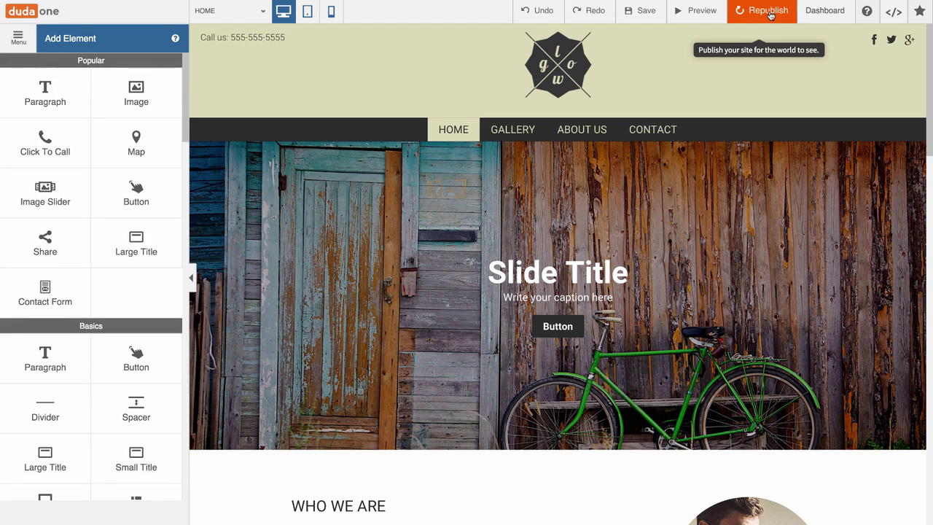
# Leave the editor for the dashboard and open the stats of the first listed site
pyautogui.click(823, 15)
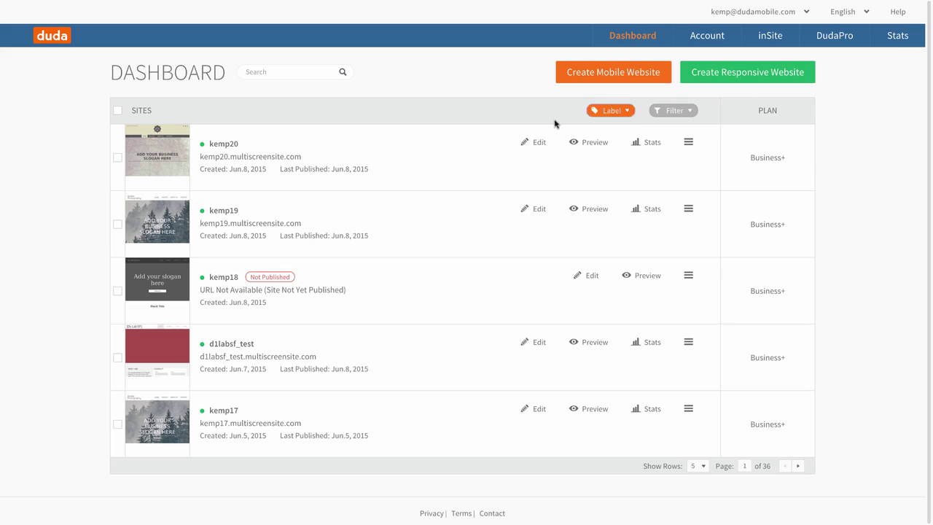
pyautogui.click(649, 144)
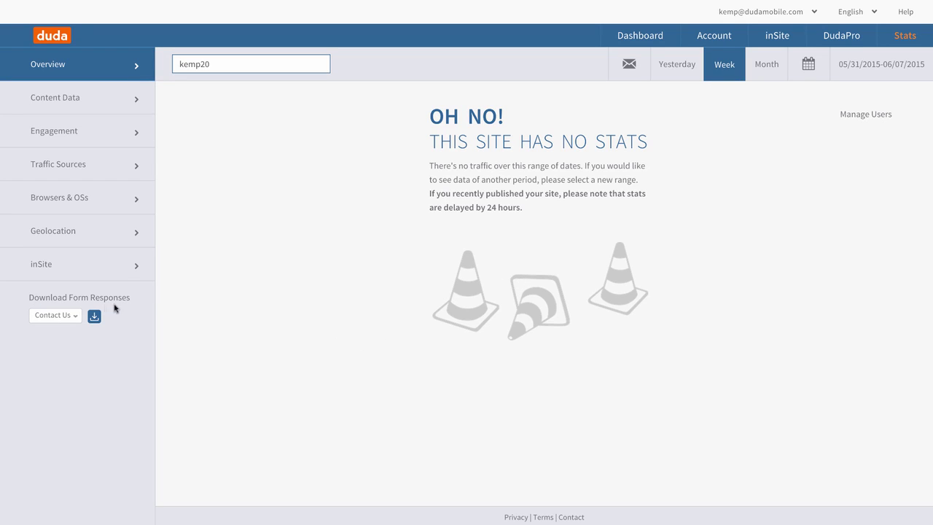
# Try to download the Contact Us form responses as form.csv, cancel the save, and return to the dashboard
pyautogui.click(75, 316)
pyautogui.click(64, 331)
pyautogui.click(94, 317)
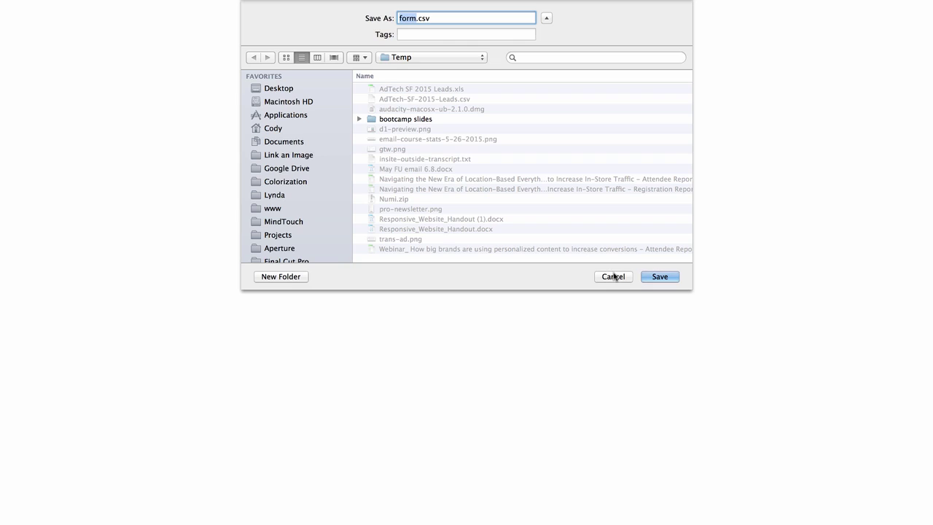
pyautogui.click(613, 276)
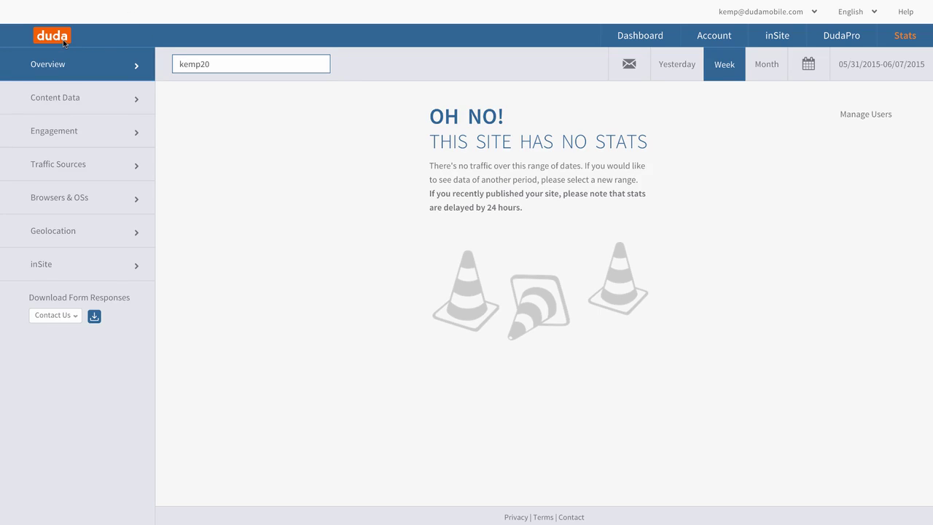
pyautogui.click(644, 38)
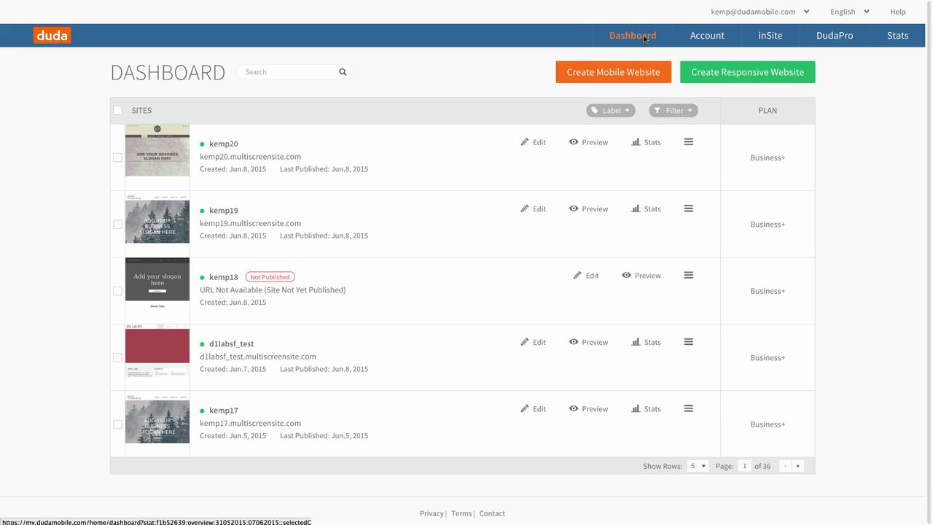